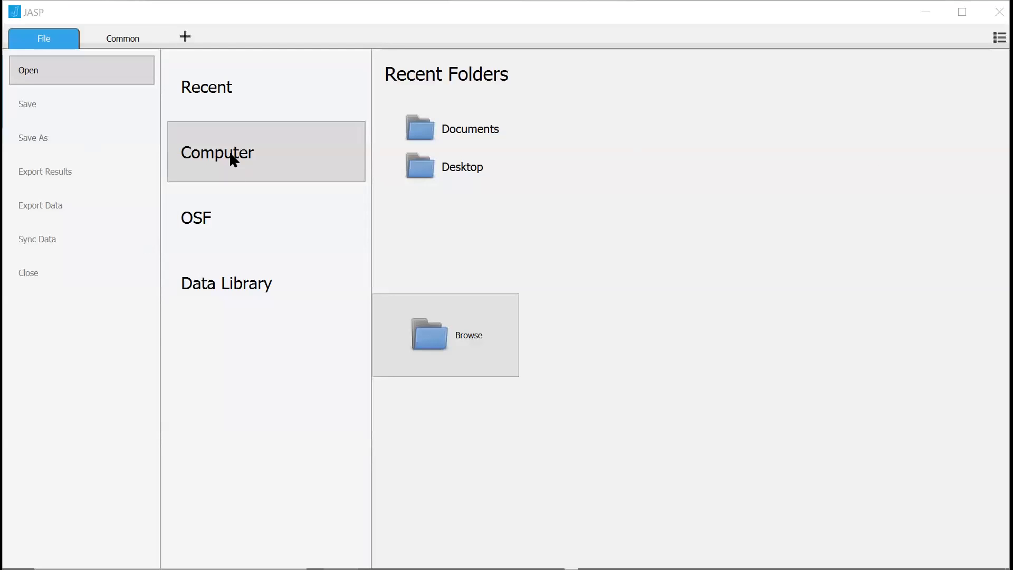
- Browse the computer for a data file and go to the Classes folder in Dropbox
click(425, 337)
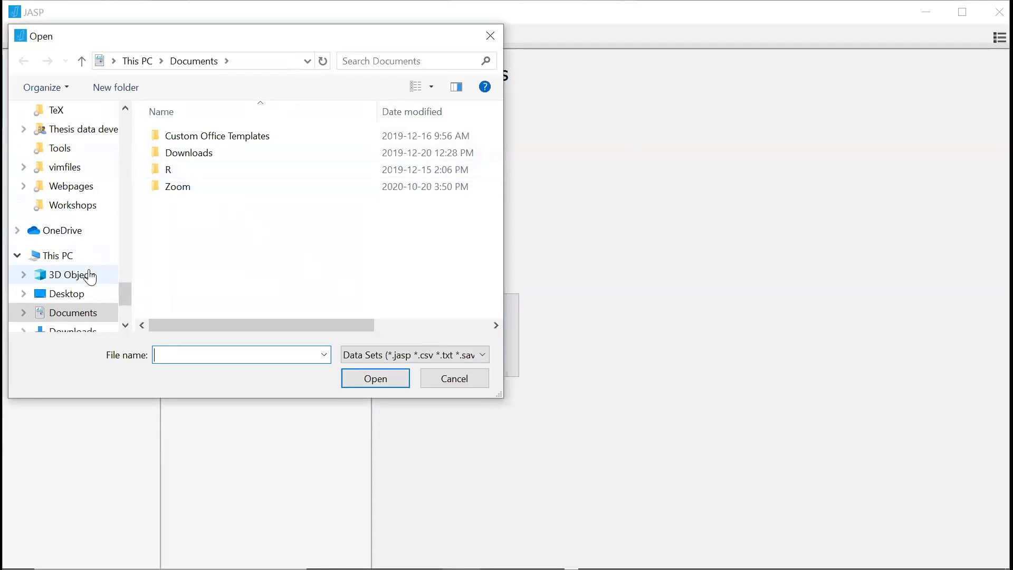
scroll(90, 274, down, 1)
scroll(90, 274, down, 5)
scroll(90, 276, up, 3)
scroll(93, 276, up, 12)
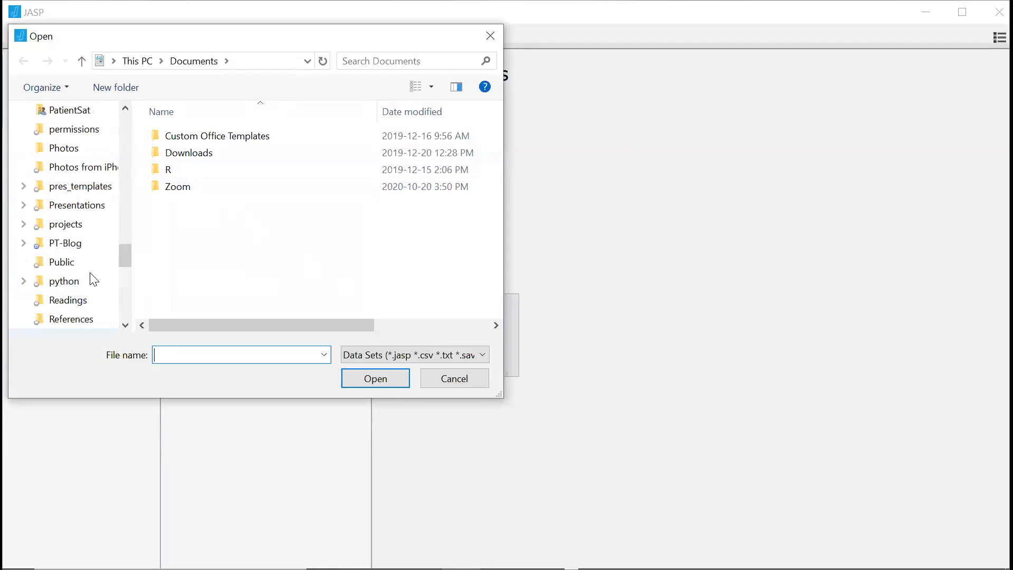
scroll(92, 279, up, 7)
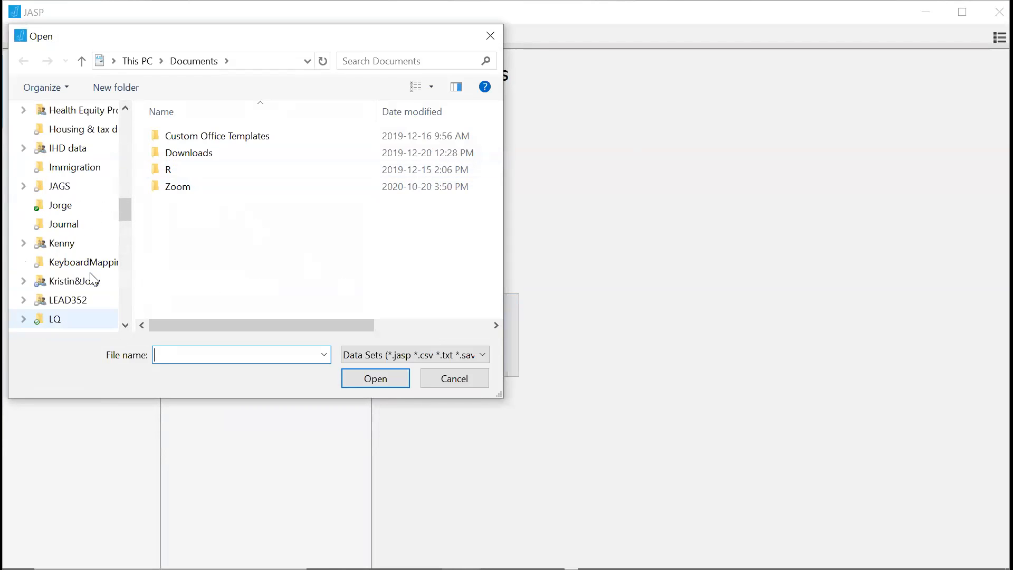
scroll(91, 280, up, 5)
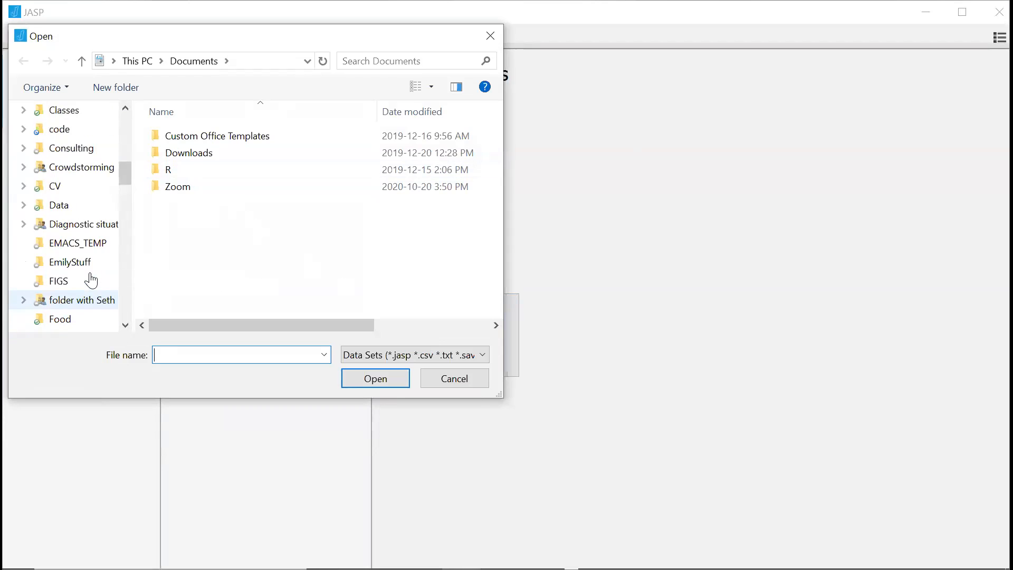
scroll(90, 280, up, 1)
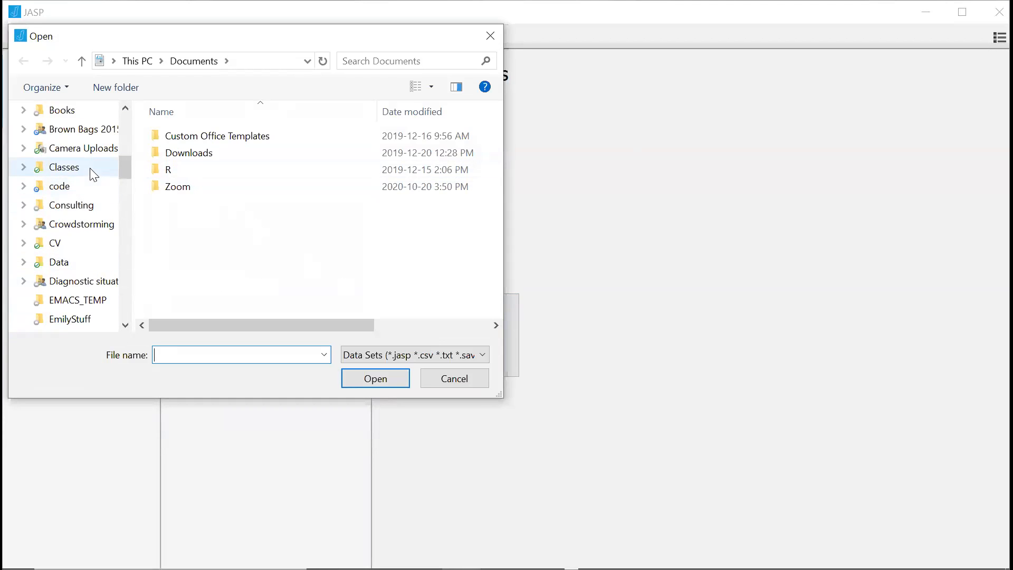
click(91, 169)
- Open the JMSB Student Life DATA SET file from the MANA-420 folder
scroll(260, 175, down, 7)
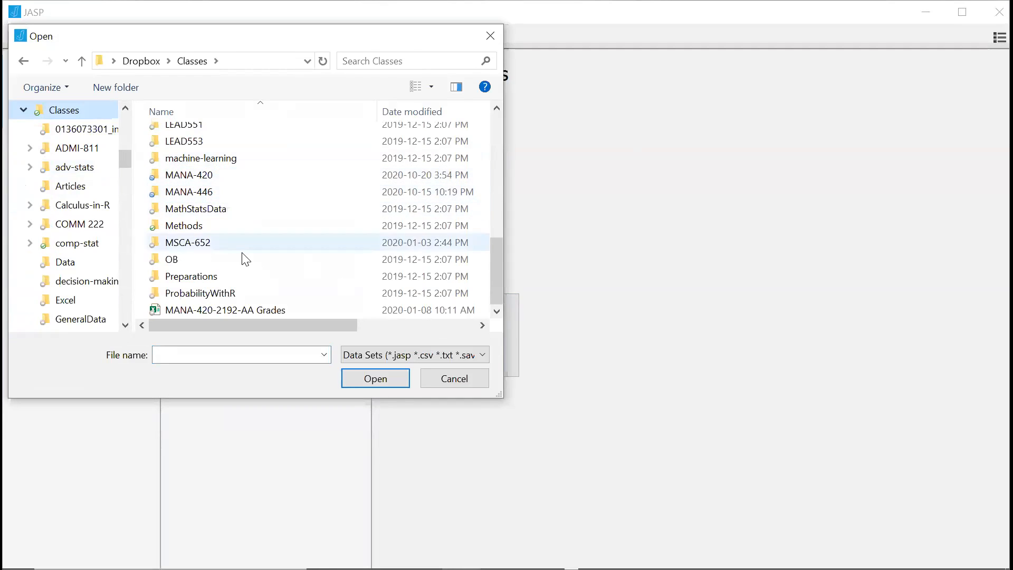
double_click(205, 175)
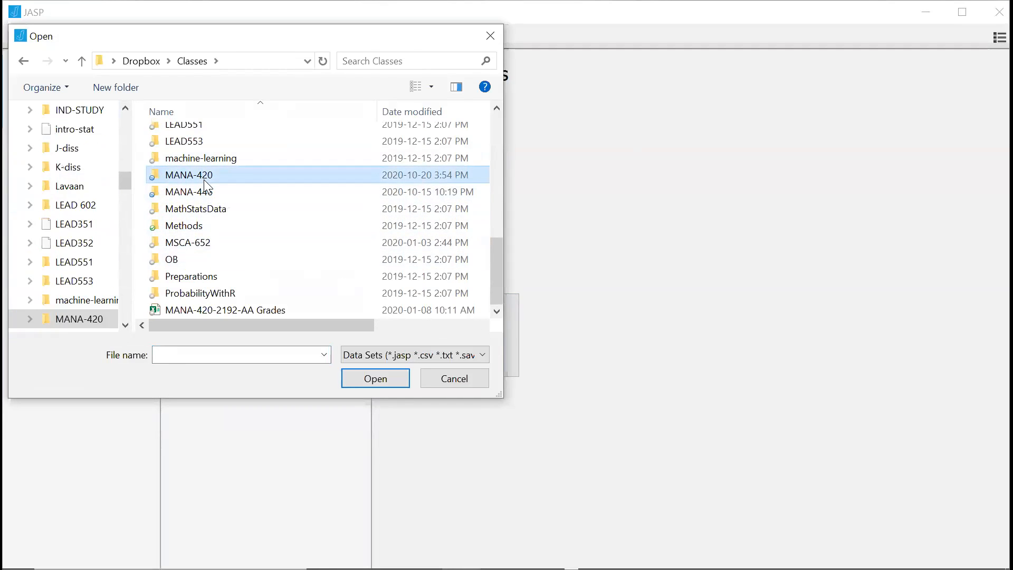
scroll(207, 189, down, 1)
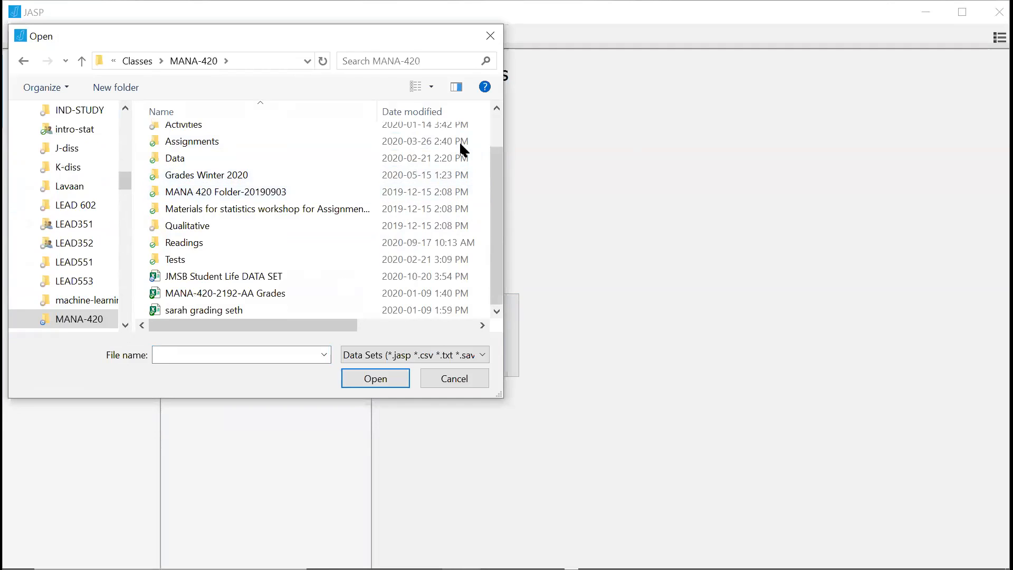
scroll(167, 259, up, 1)
scroll(167, 259, down, 1)
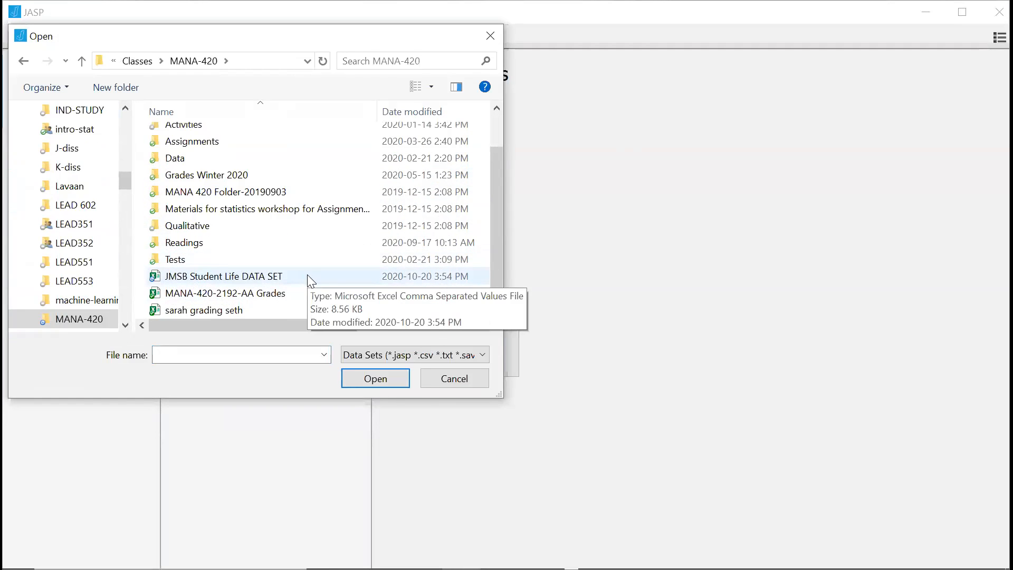
click(251, 285)
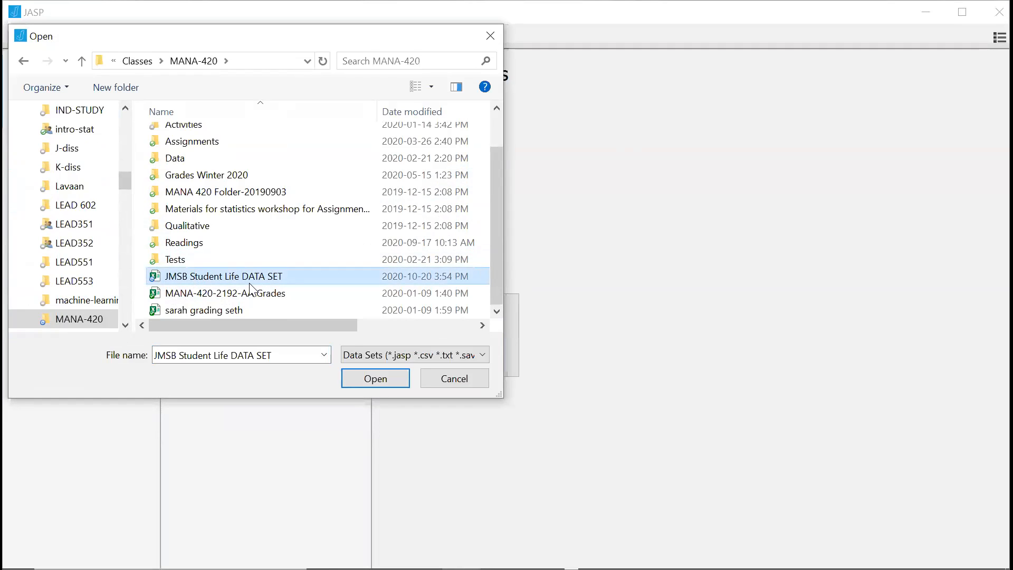
double_click(251, 284)
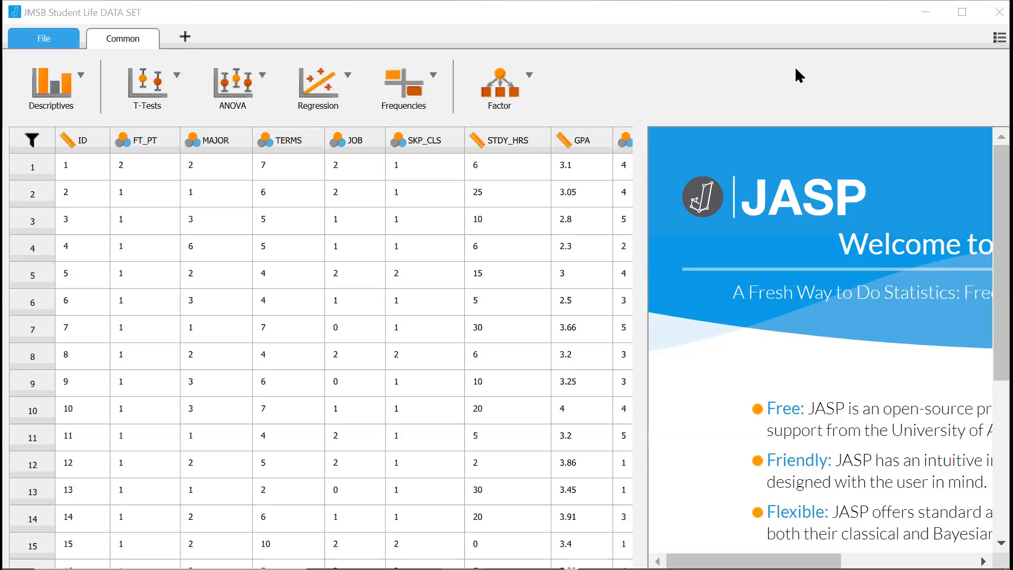
click(769, 75)
click(44, 40)
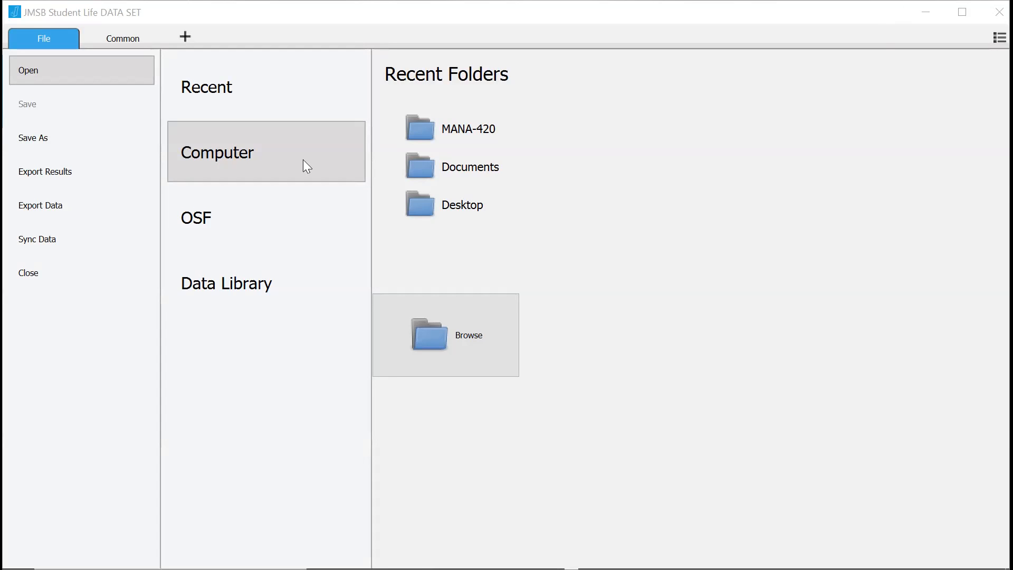
click(451, 335)
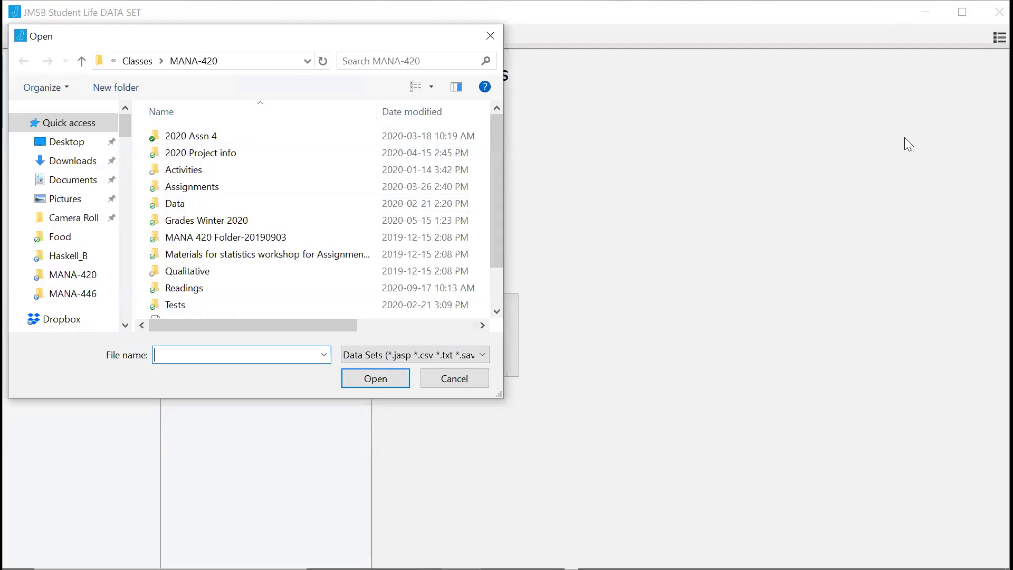
key(Escape)
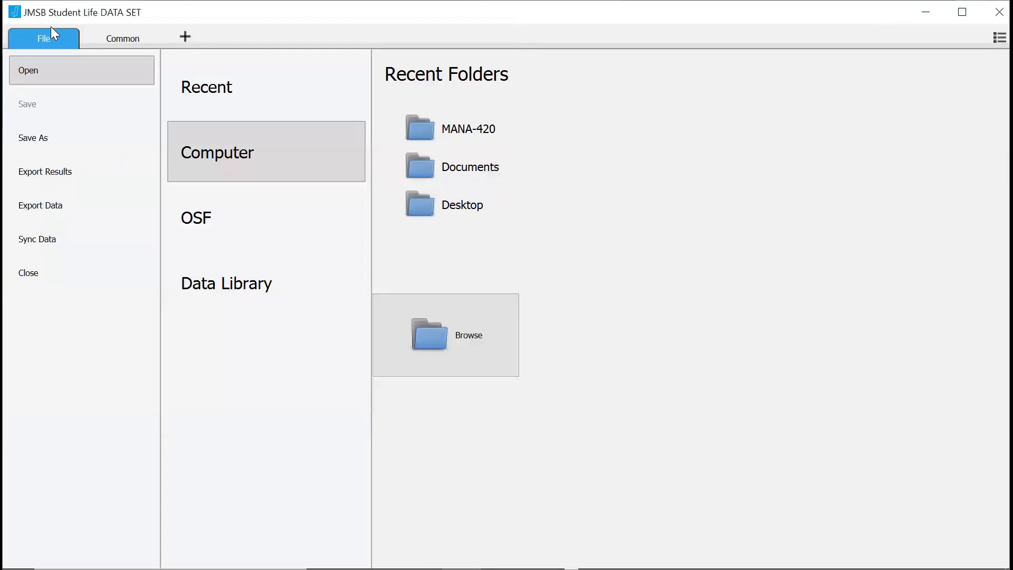
click(111, 39)
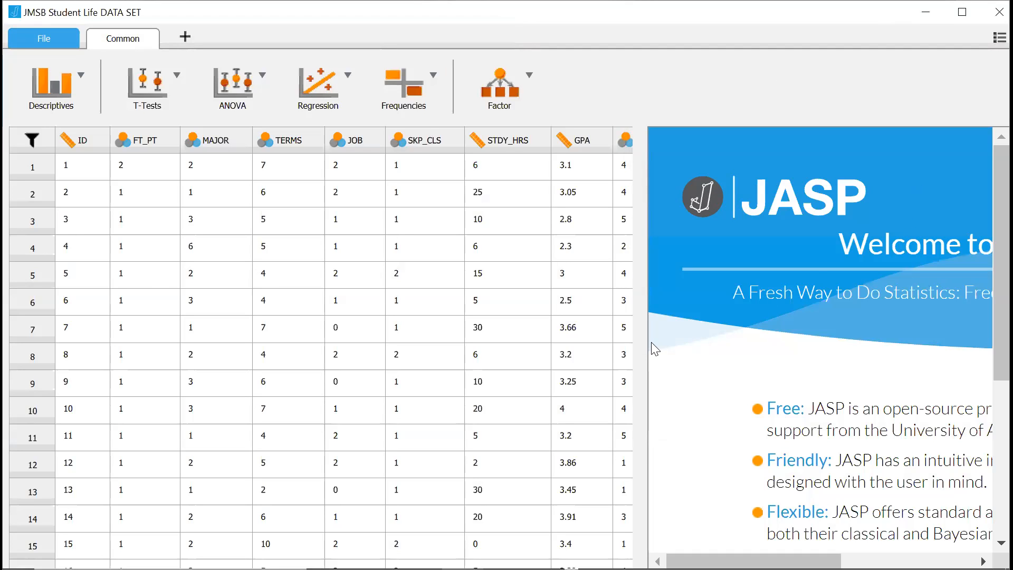
- Widen the data table to show more columns and set the ID variable's measurement level to Scale
drag(644, 332, 800, 324)
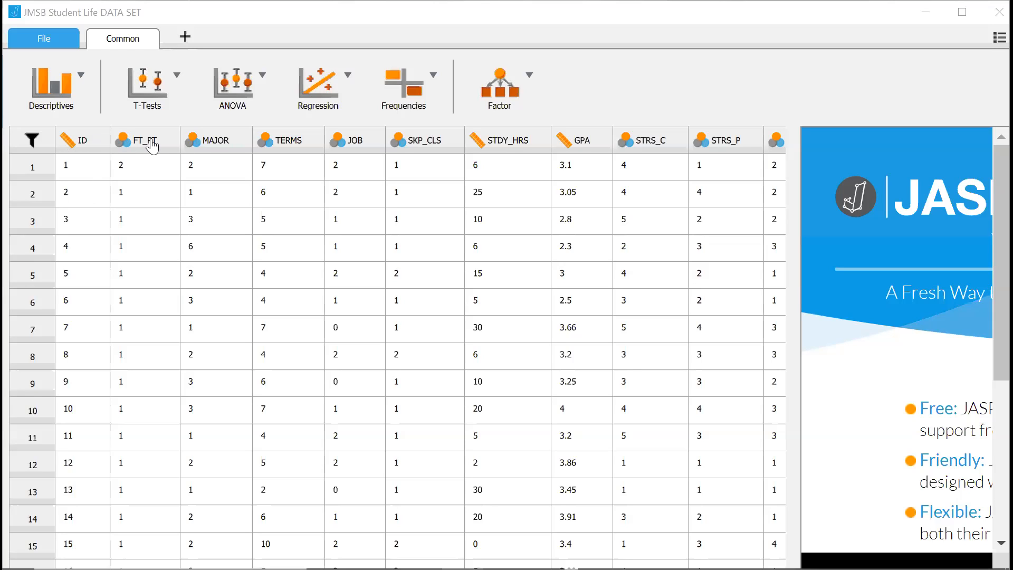
click(68, 143)
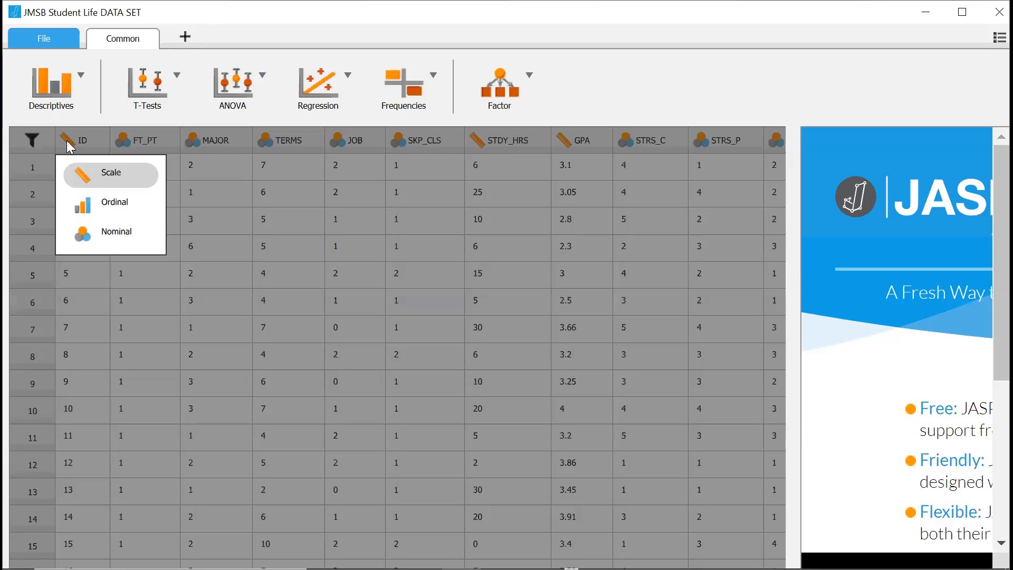
click(70, 148)
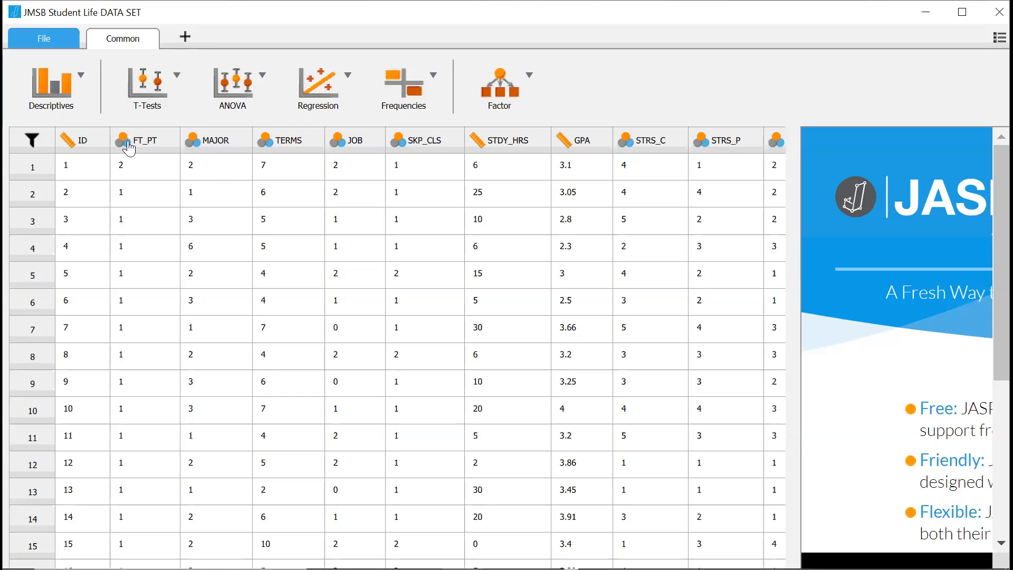
click(67, 140)
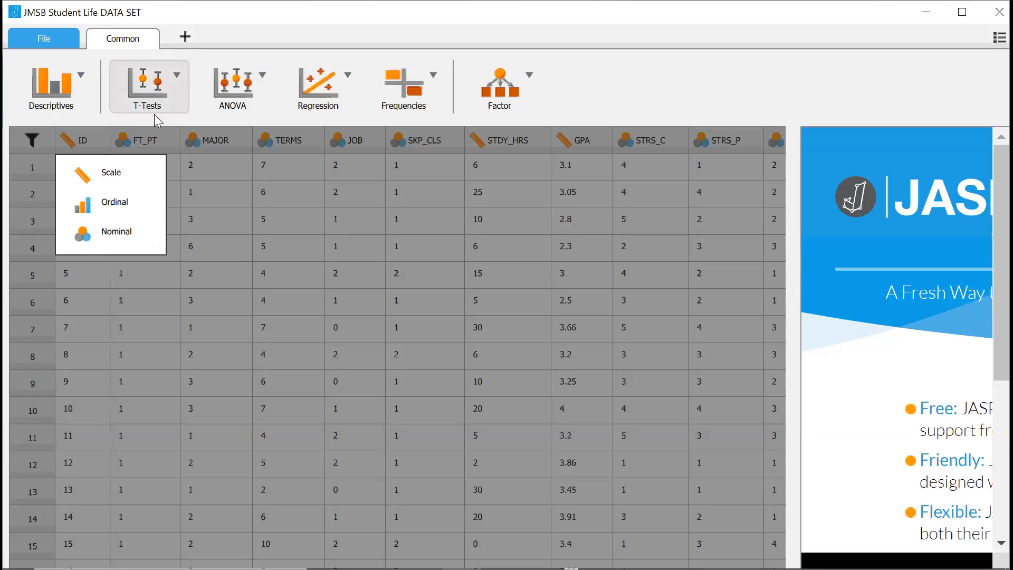
click(123, 172)
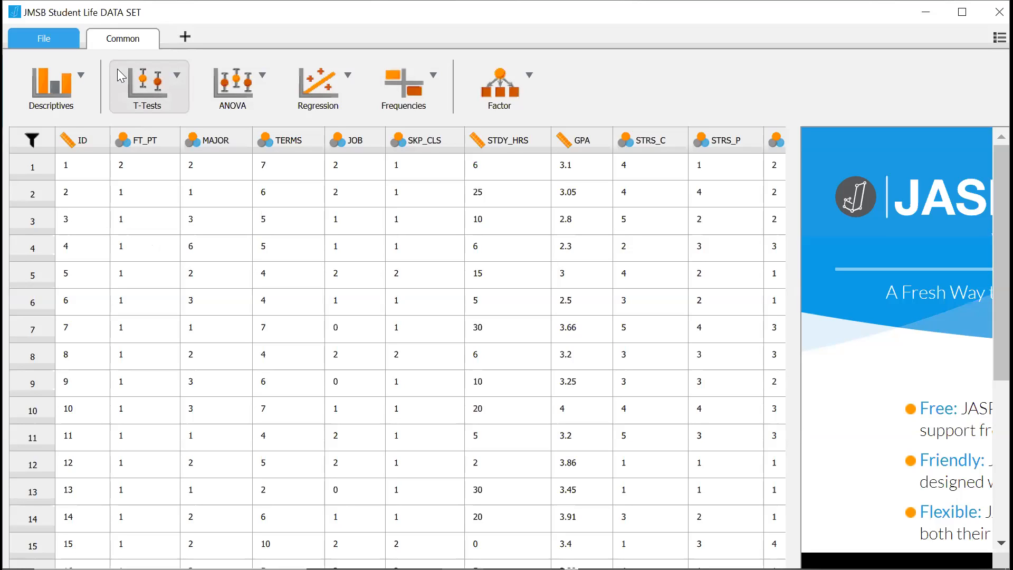
click(152, 74)
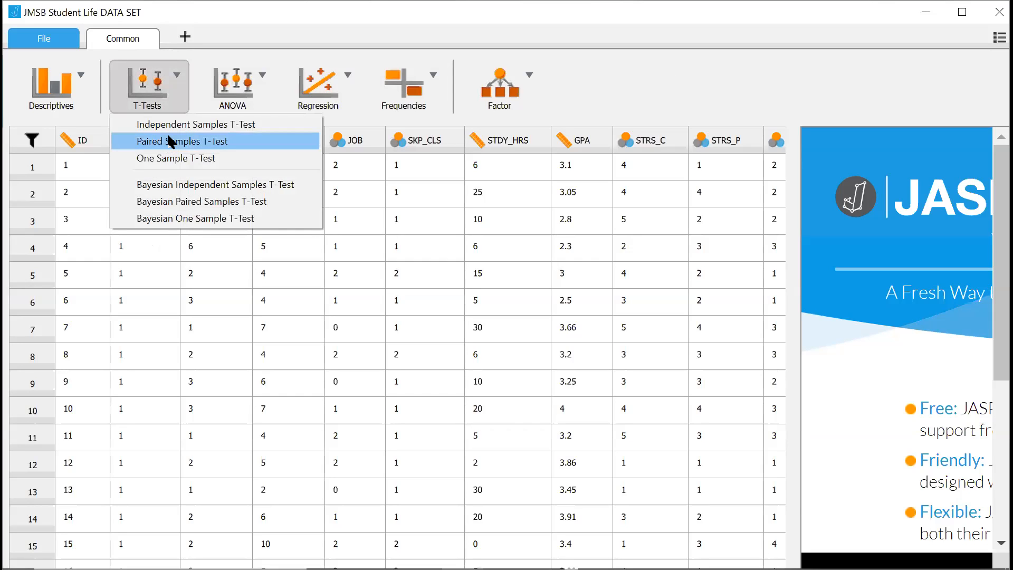
click(174, 79)
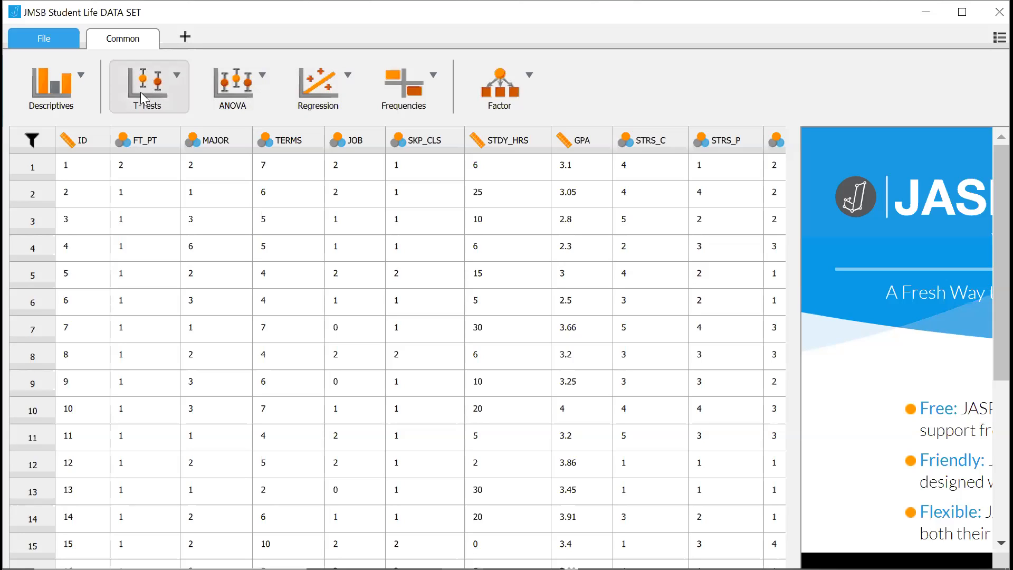
click(144, 92)
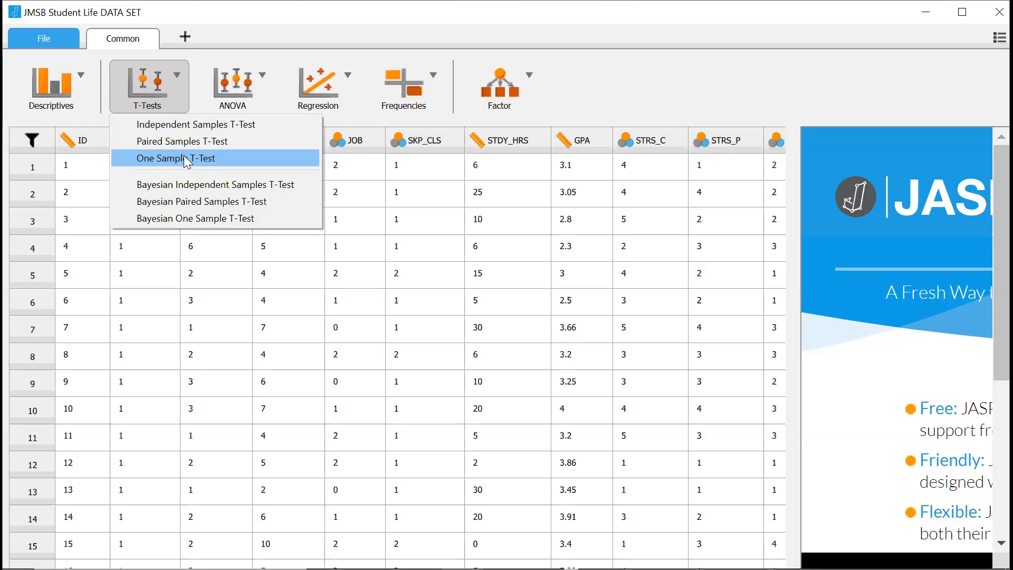
click(224, 108)
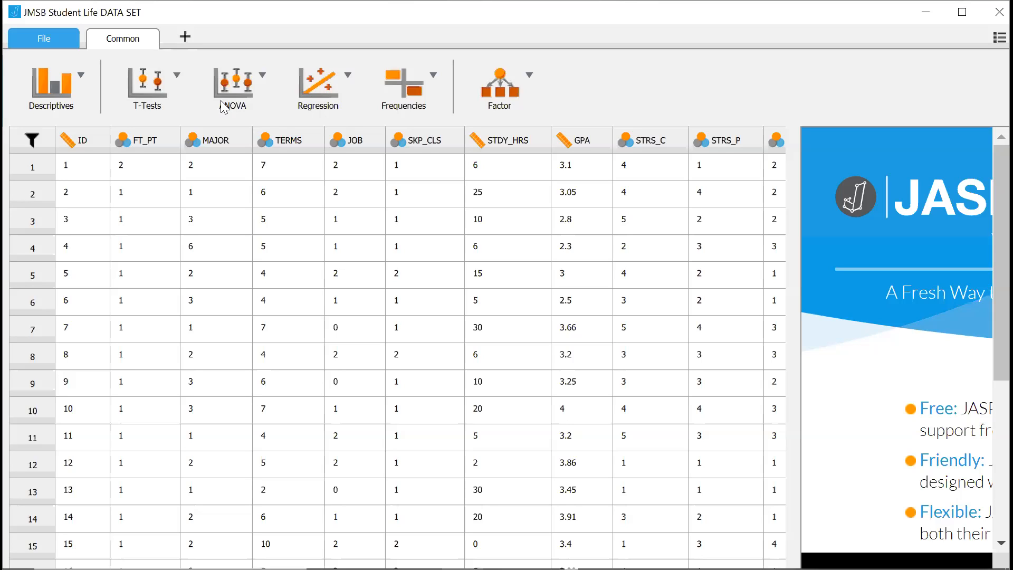
- Create an Independent Samples T-Test with STDY_HRS as the dependent variable and return to the data table
click(147, 100)
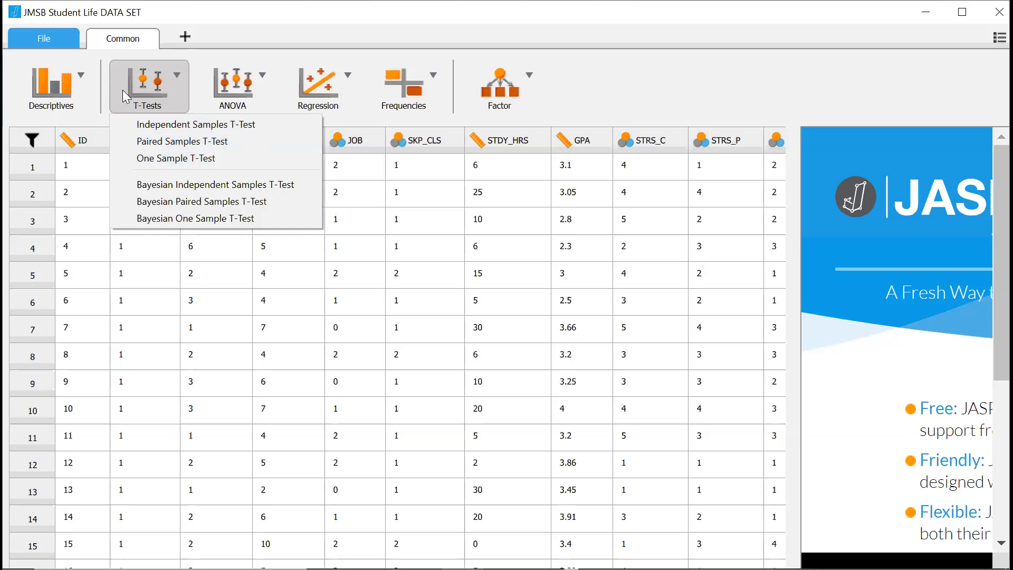
click(164, 126)
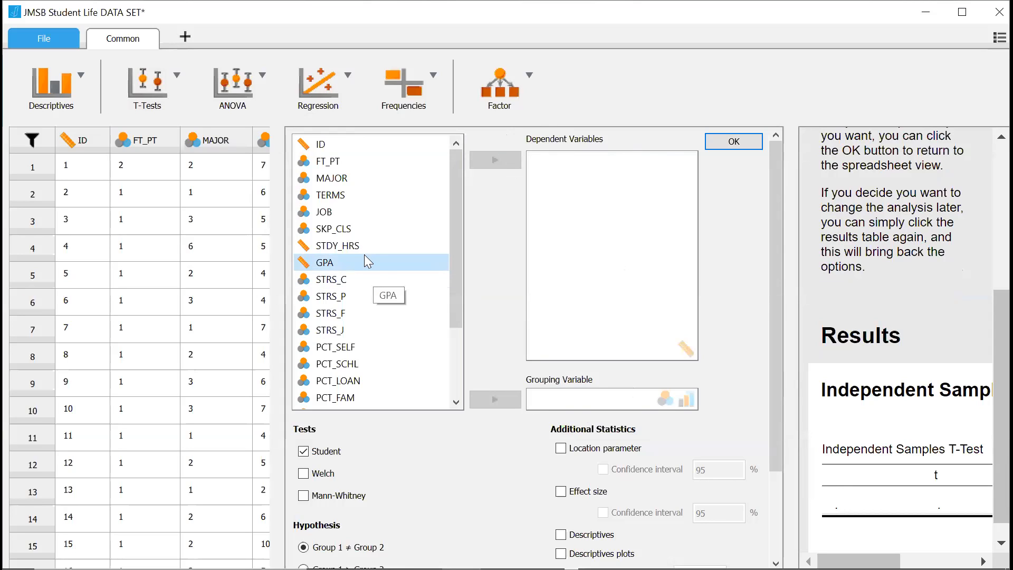
drag(373, 230, 377, 241)
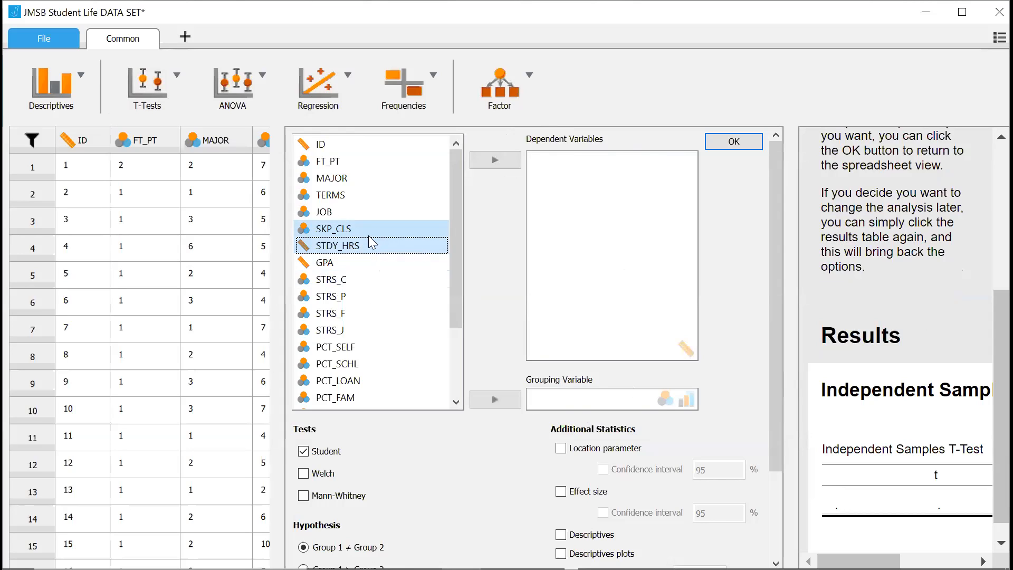
double_click(371, 244)
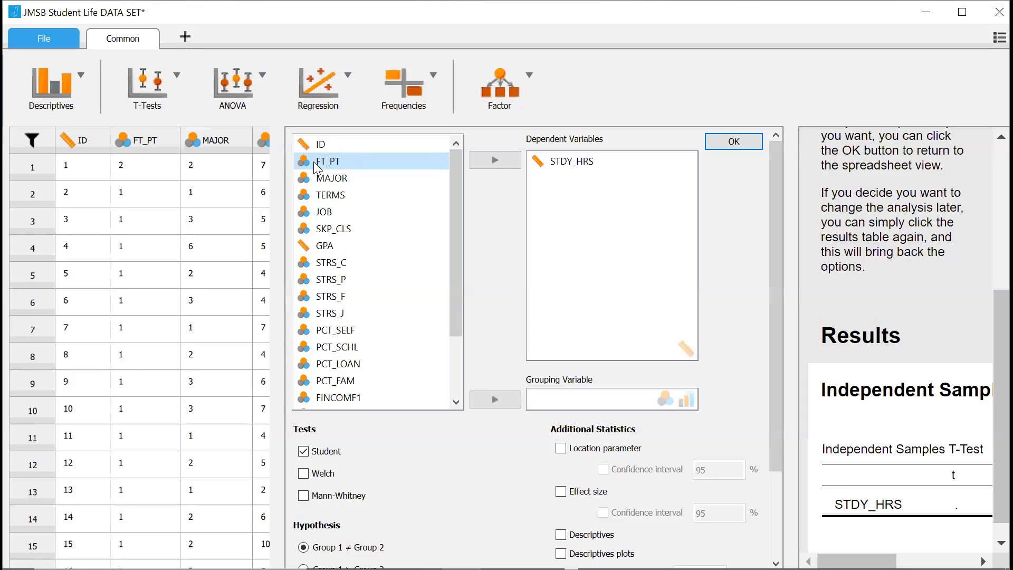
click(731, 140)
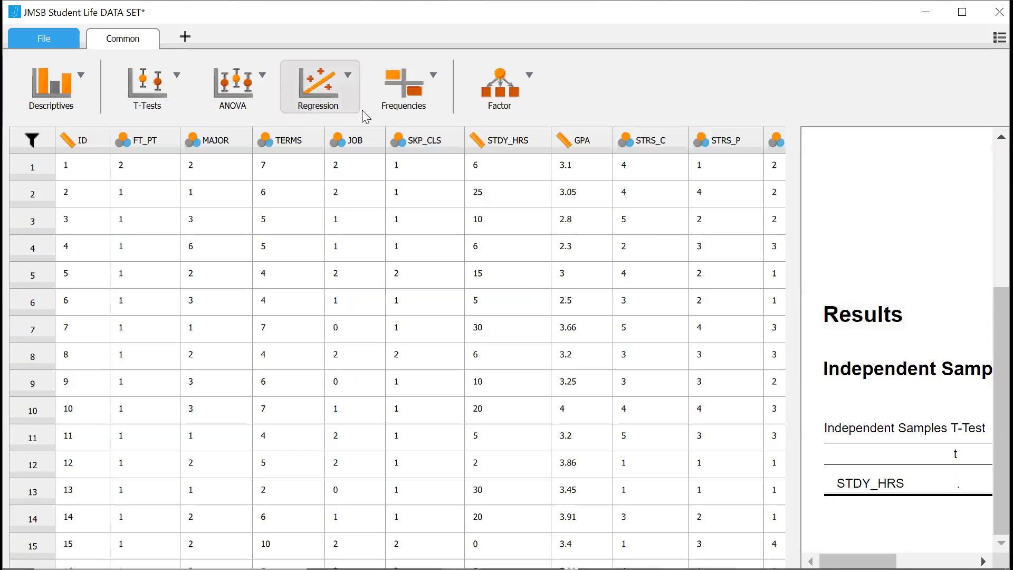
- Show the value labels of the FT_PT variable and open the label for value 1 for editing
click(123, 142)
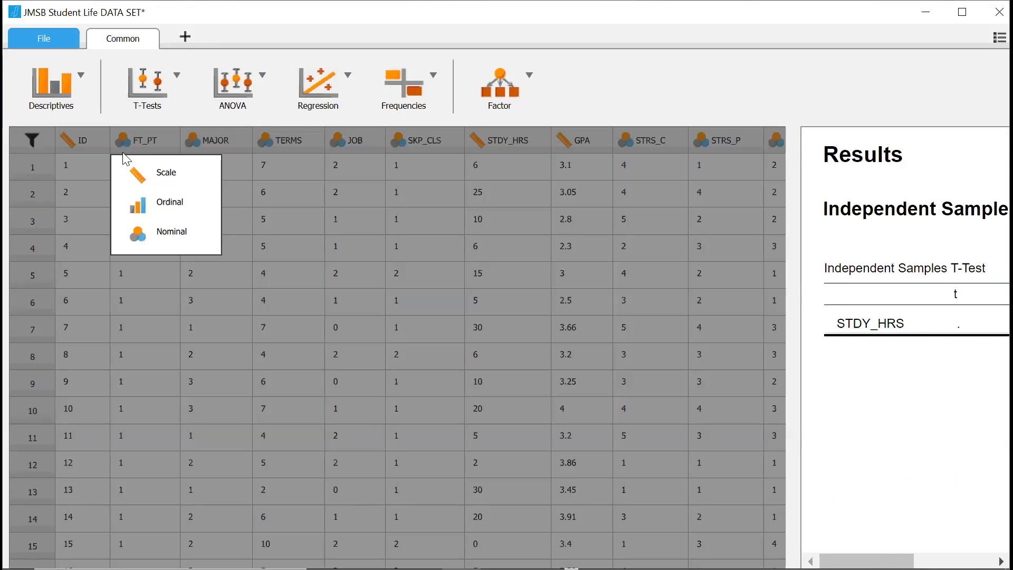
click(156, 146)
click(155, 145)
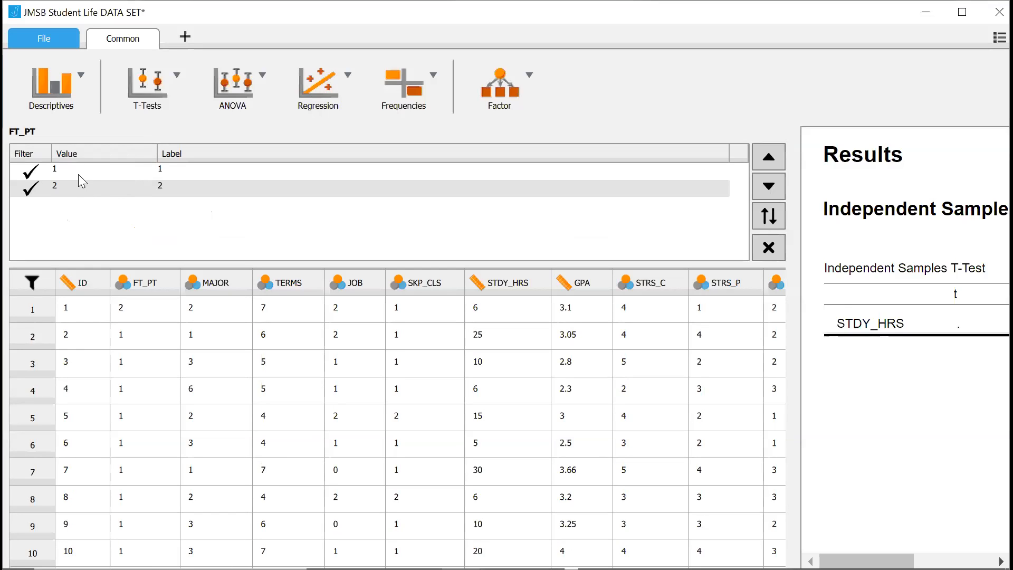
click(174, 167)
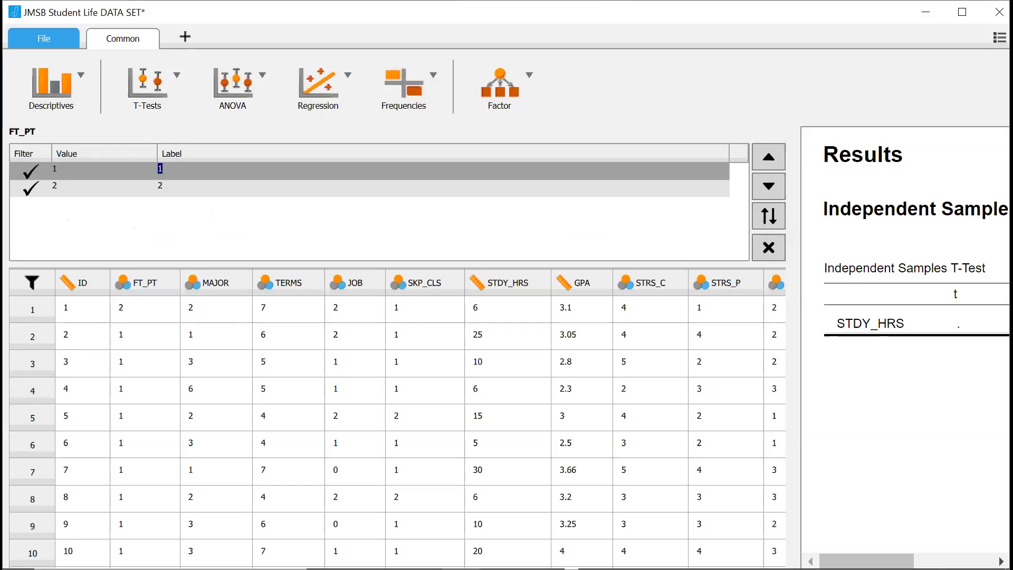
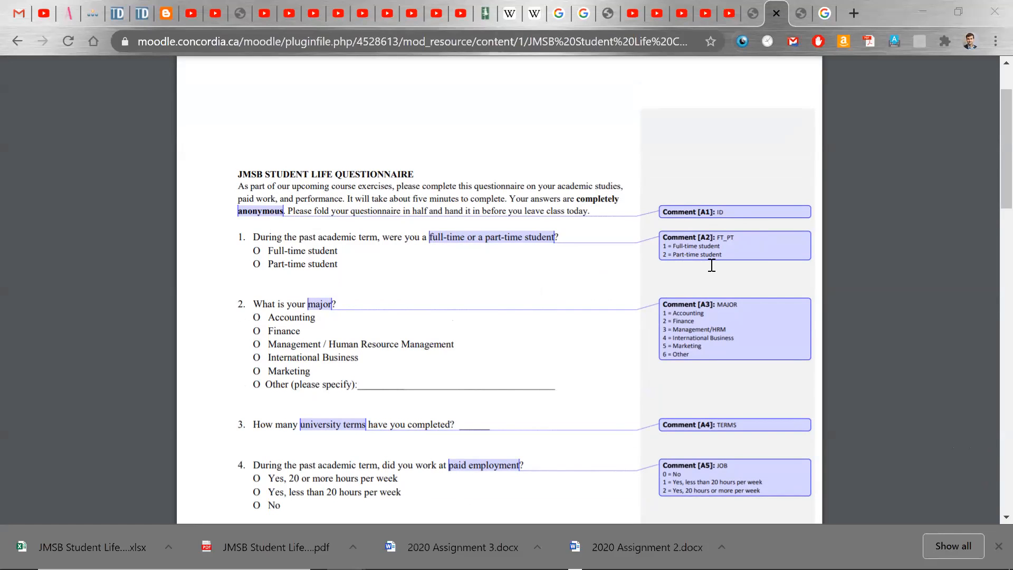
- Examine the JMSB Student Life coding key for each questionnaire item's variable name and value codes
scroll(711, 265, down, 2)
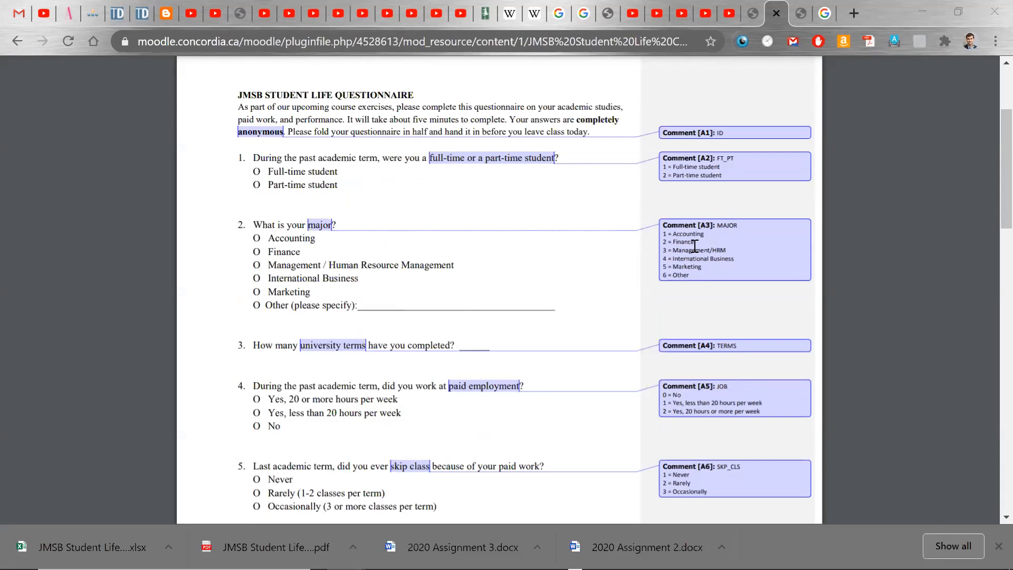
scroll(695, 246, down, 4)
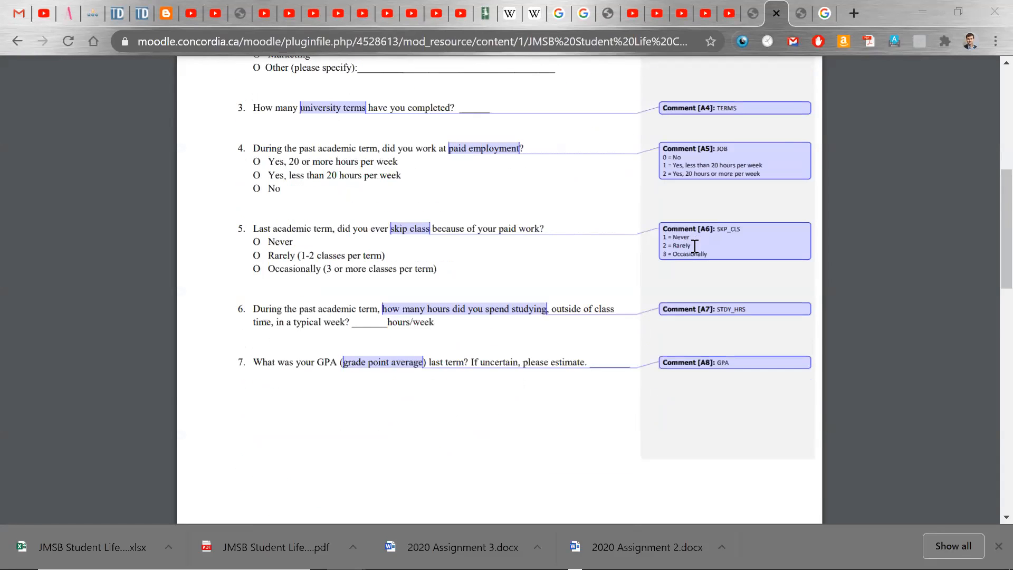
scroll(695, 246, down, 6)
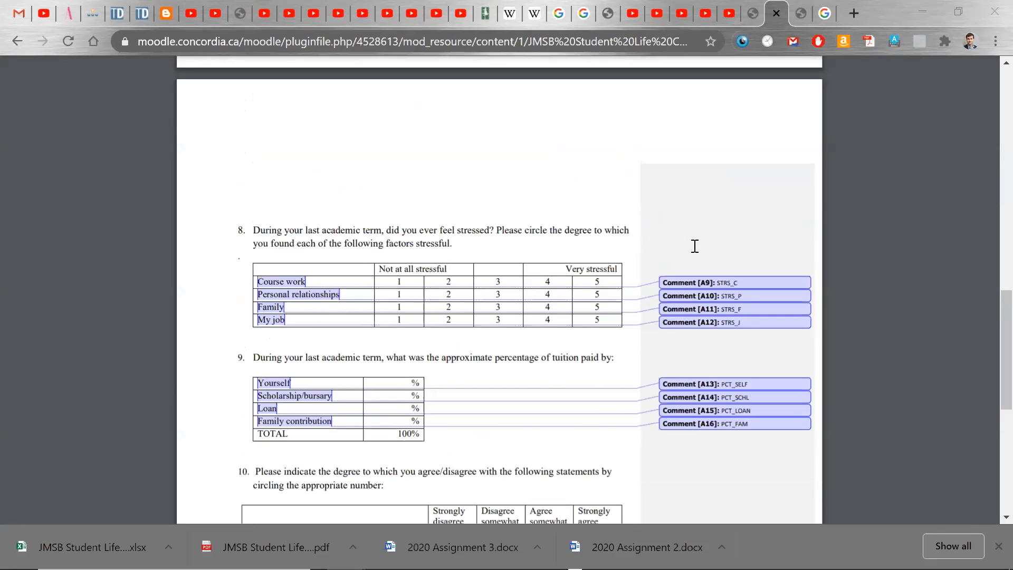
scroll(695, 246, down, 1)
scroll(308, 232, up, 1)
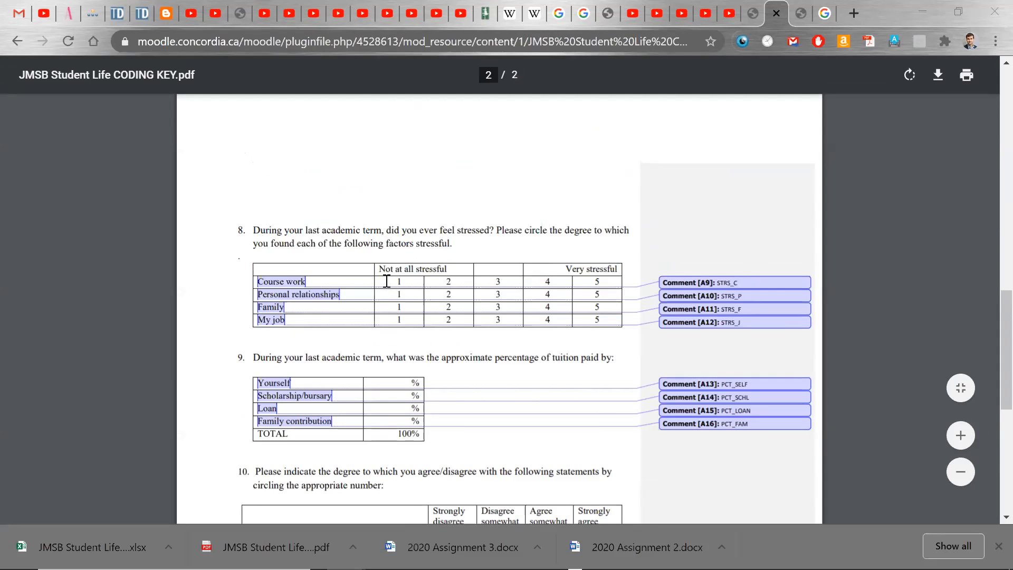
drag(386, 282, 401, 281)
click(607, 270)
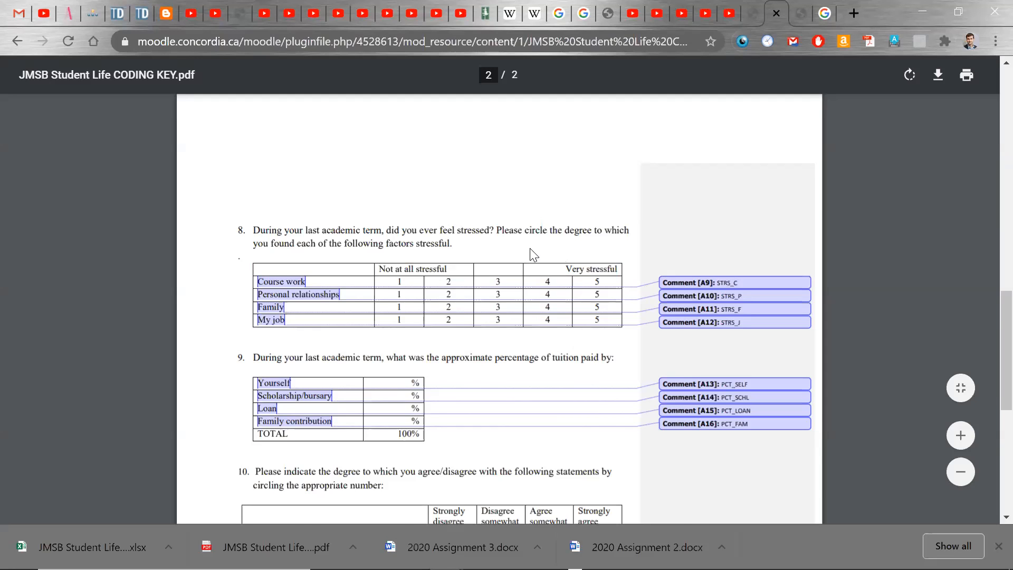
scroll(530, 248, down, 2)
scroll(387, 278, down, 5)
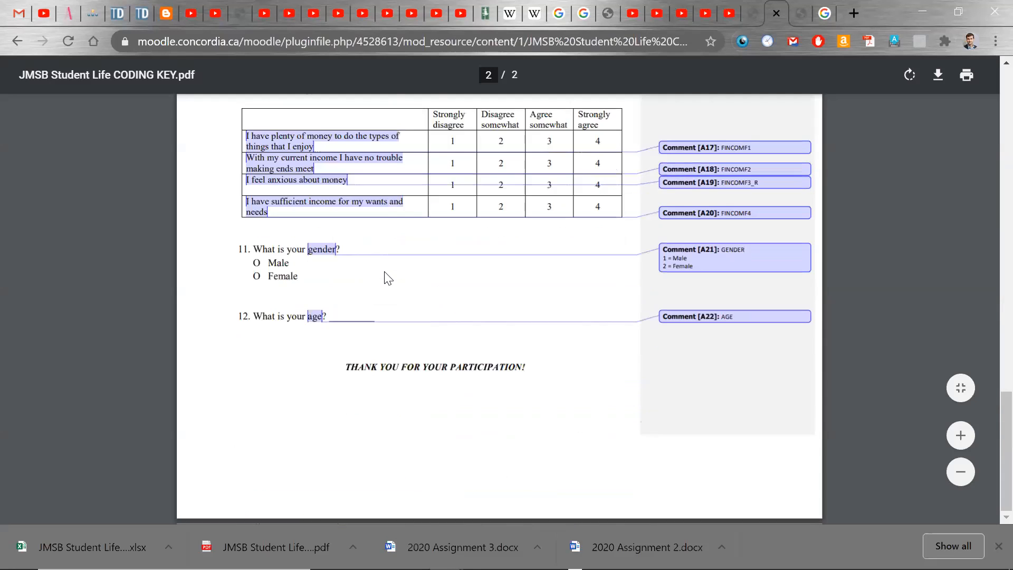
scroll(385, 270, up, 20)
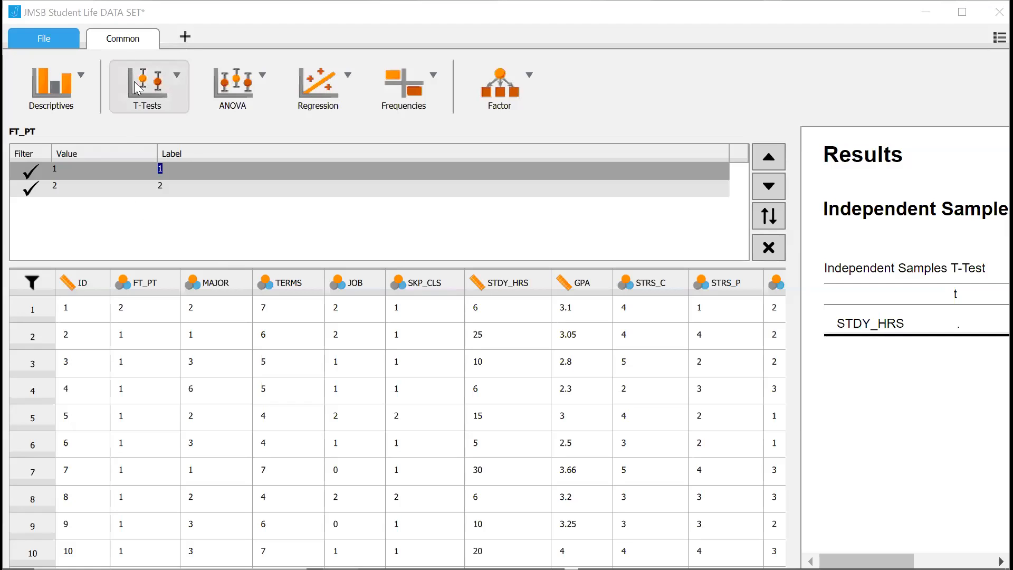
- Add another Independent Samples T-Test without variables, review its options, and return to the data table
click(136, 88)
click(192, 129)
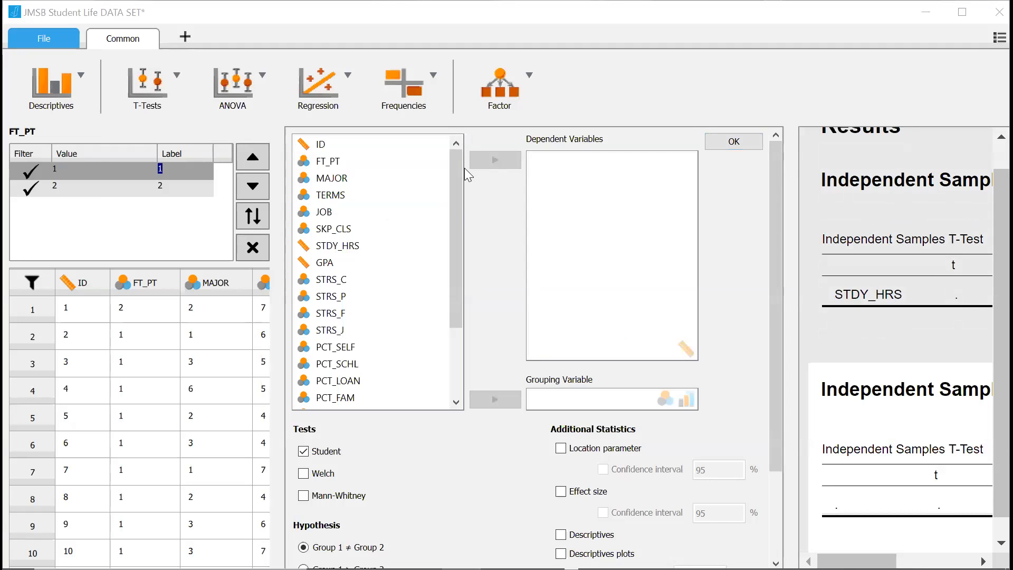
scroll(464, 168, down, 2)
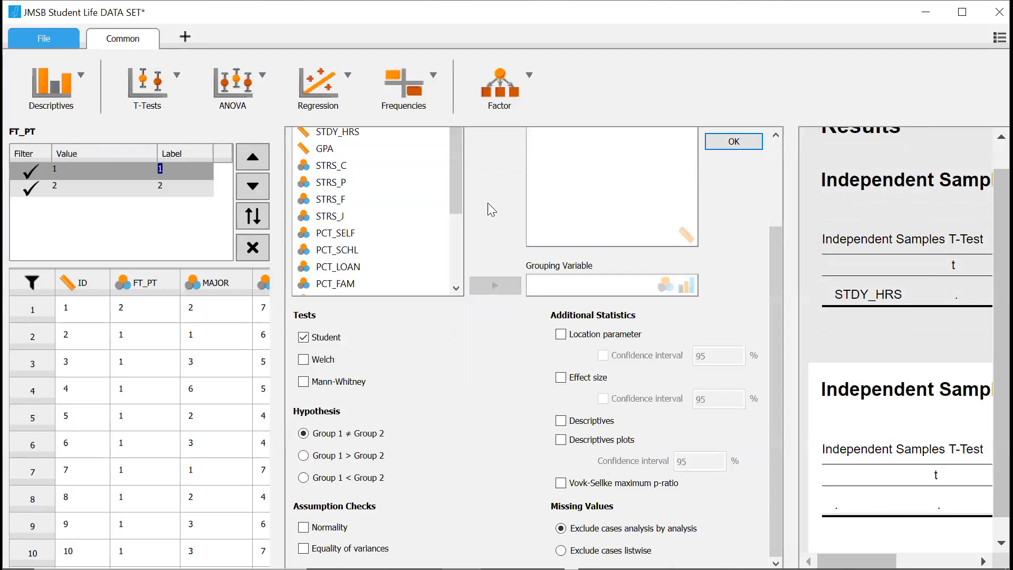
scroll(860, 258, down, 1)
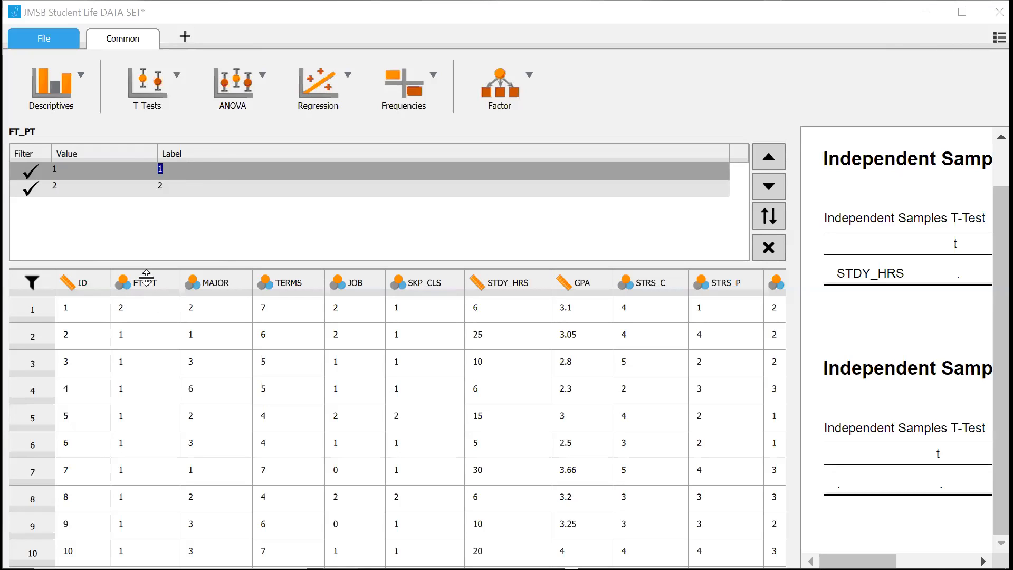
- Try the Scale measurement level on the FT_PT variable and set it back to Nominal
click(120, 286)
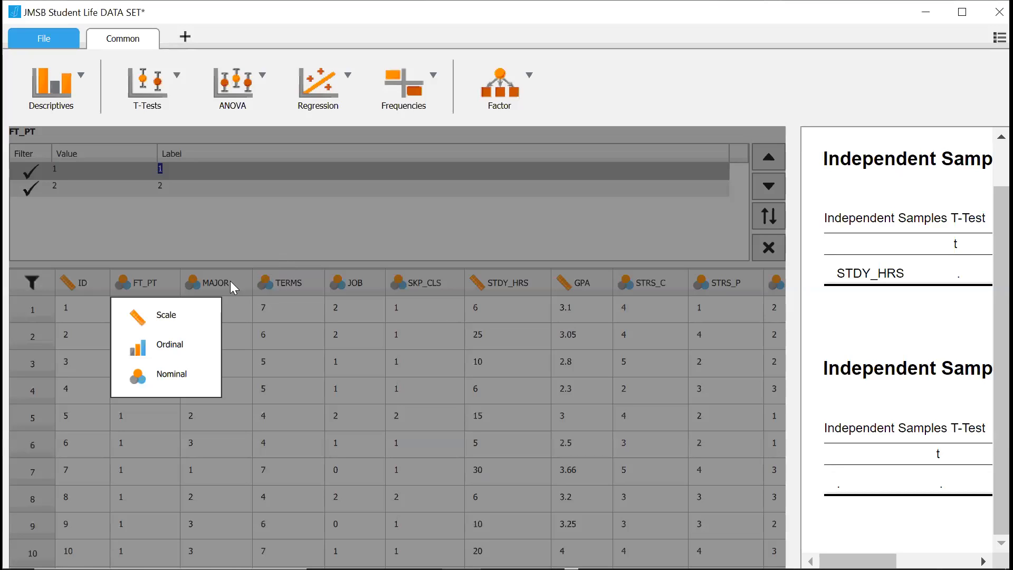
click(173, 331)
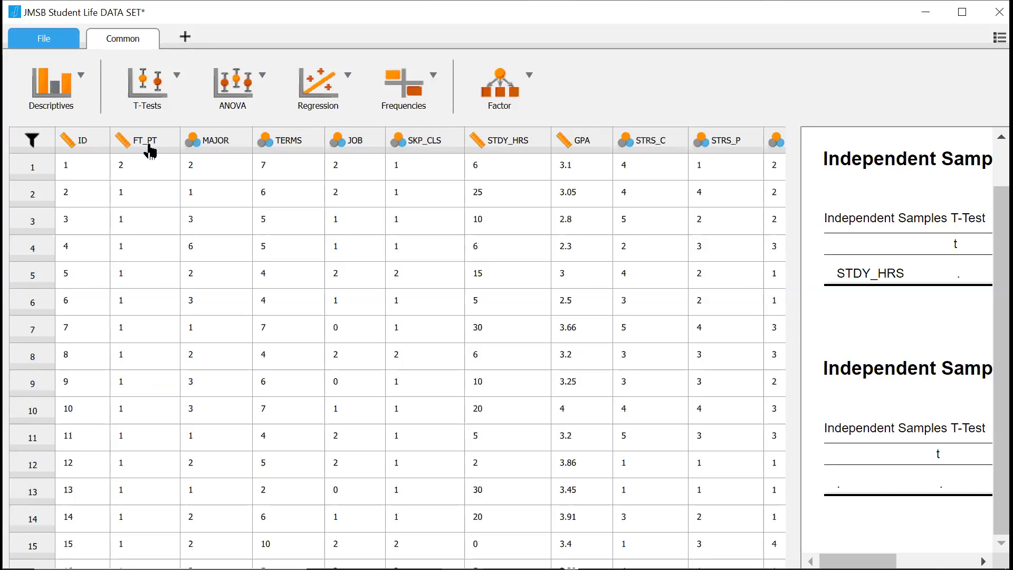
click(119, 141)
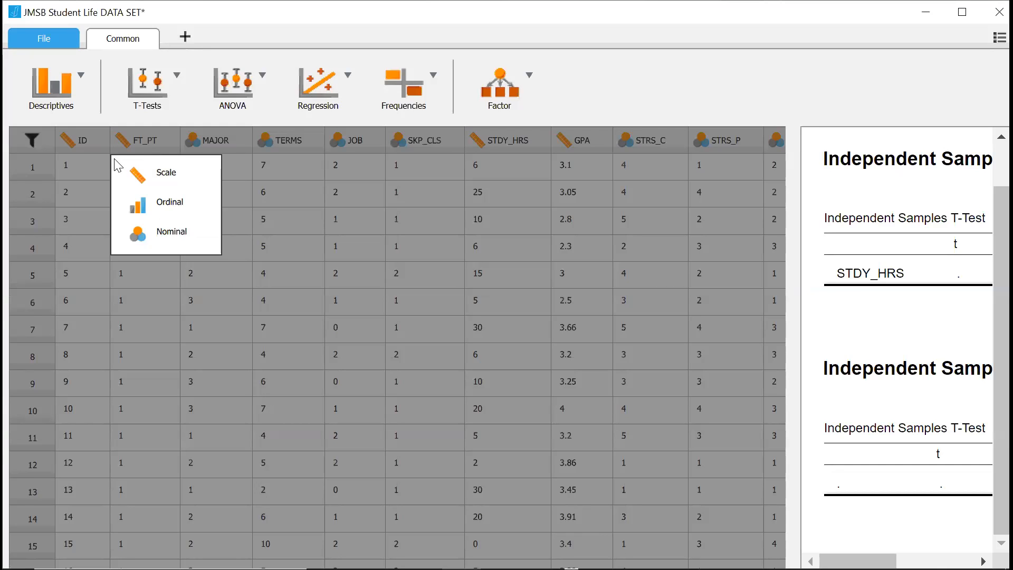
click(122, 228)
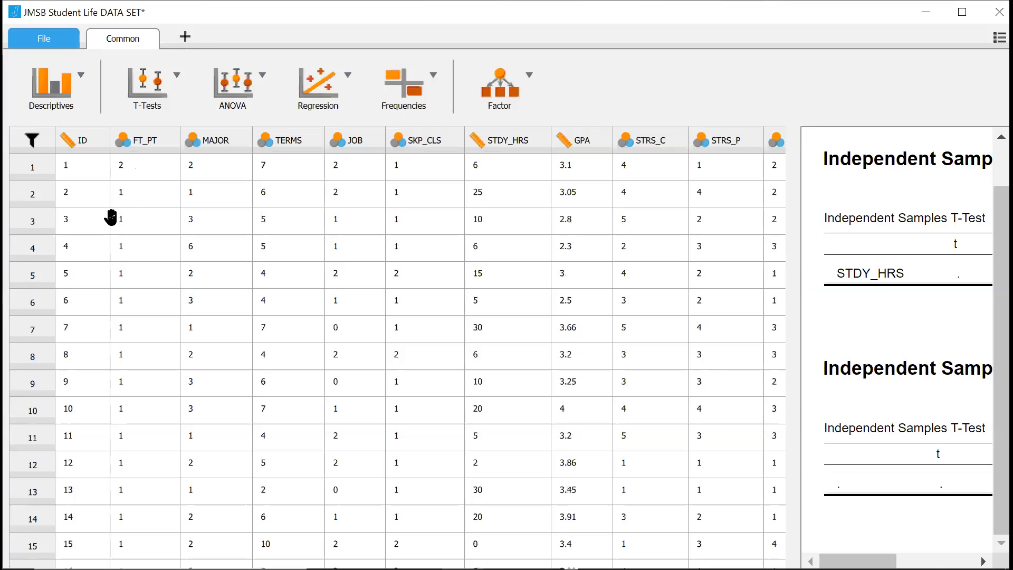
- Label FT_PT value 1 as "full time student" and value 2 as "part time student", and close the label editor
click(157, 145)
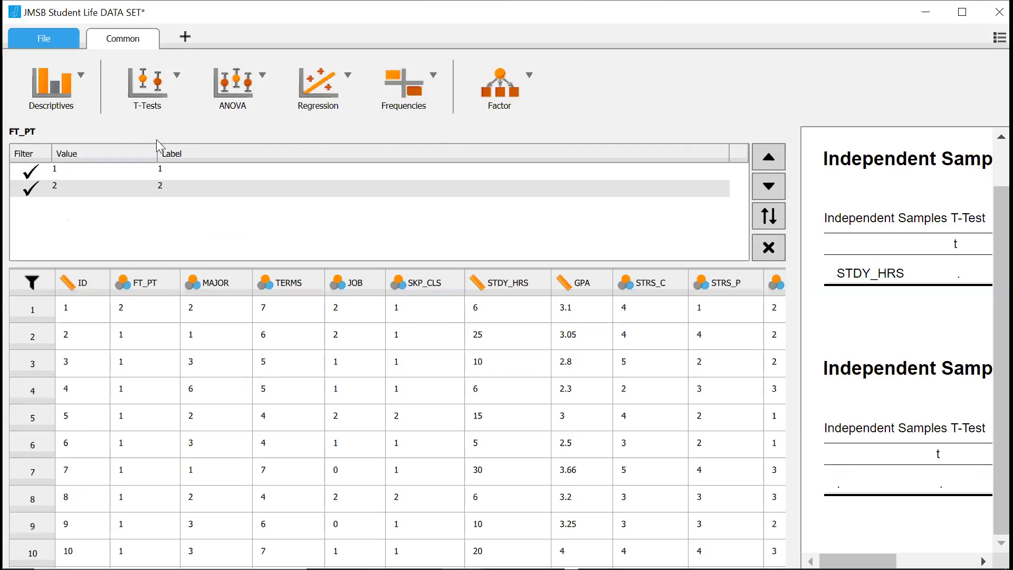
double_click(175, 169)
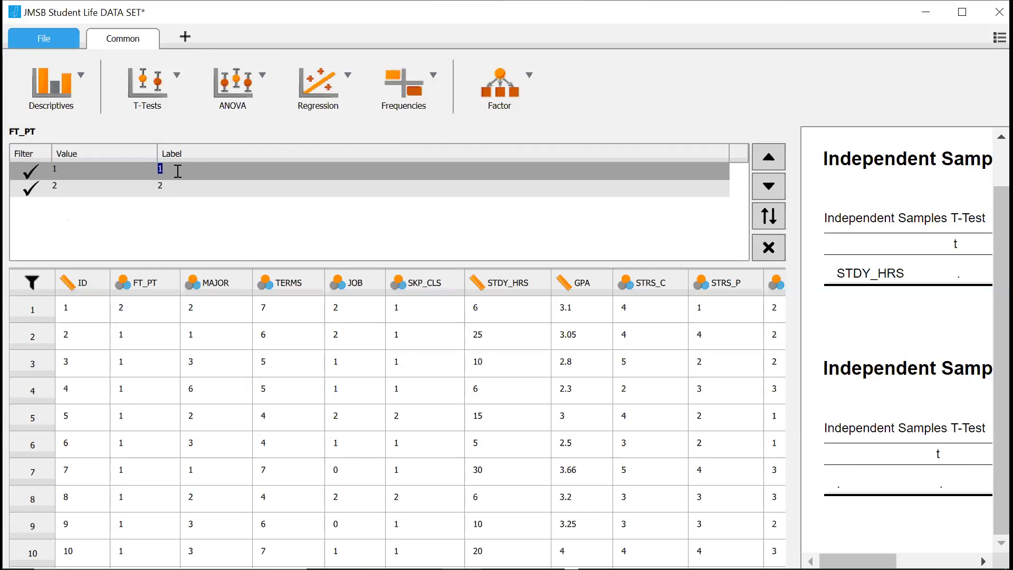
key(BackSpace)
text(full time student)
click(198, 190)
double_click(198, 191)
text(part time student)
key(Return)
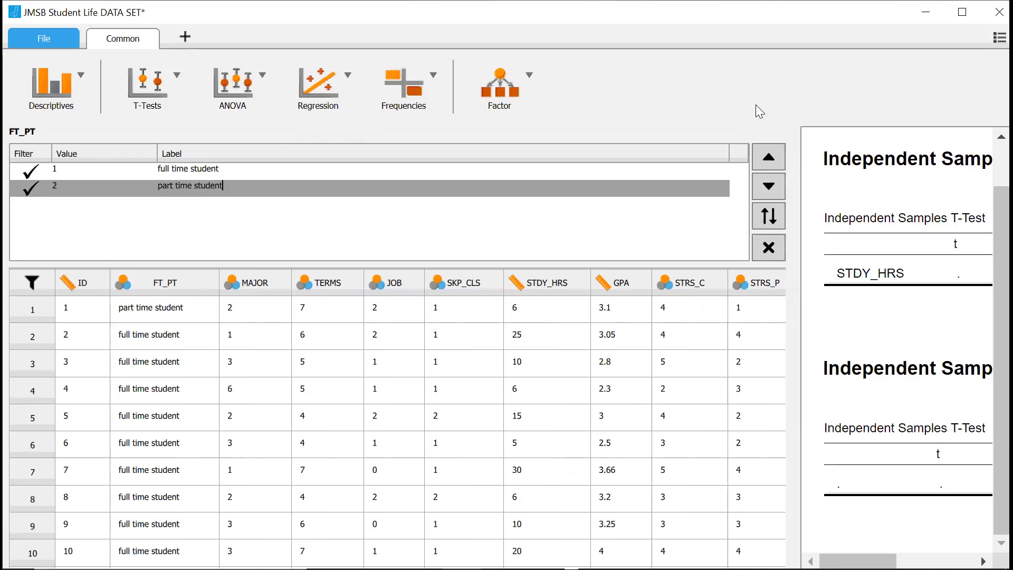
click(769, 247)
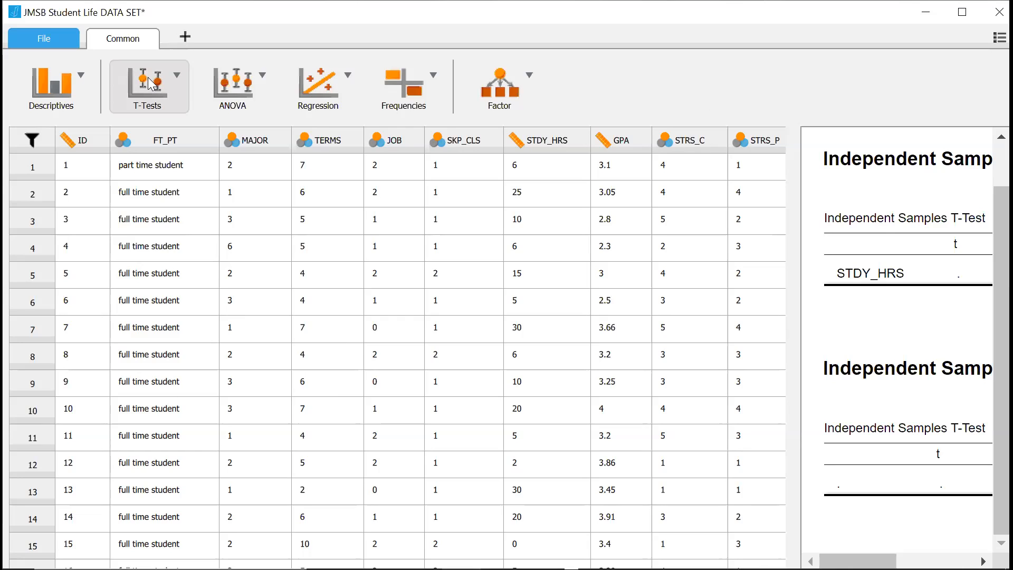
- Create an Independent Samples T-Test with STDY_HRS as the dependent variable and FT_PT as the grouping variable
click(147, 97)
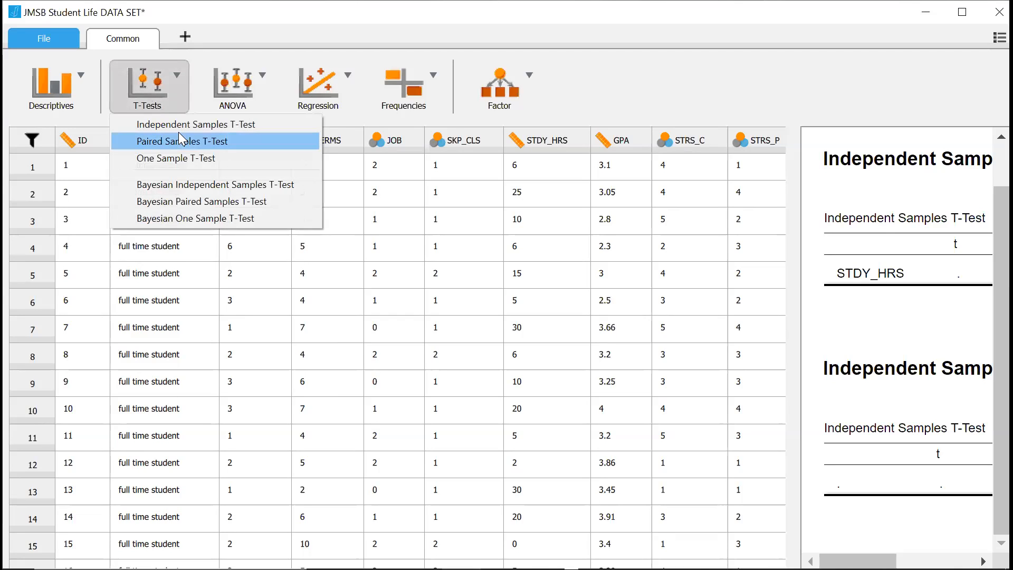
click(178, 125)
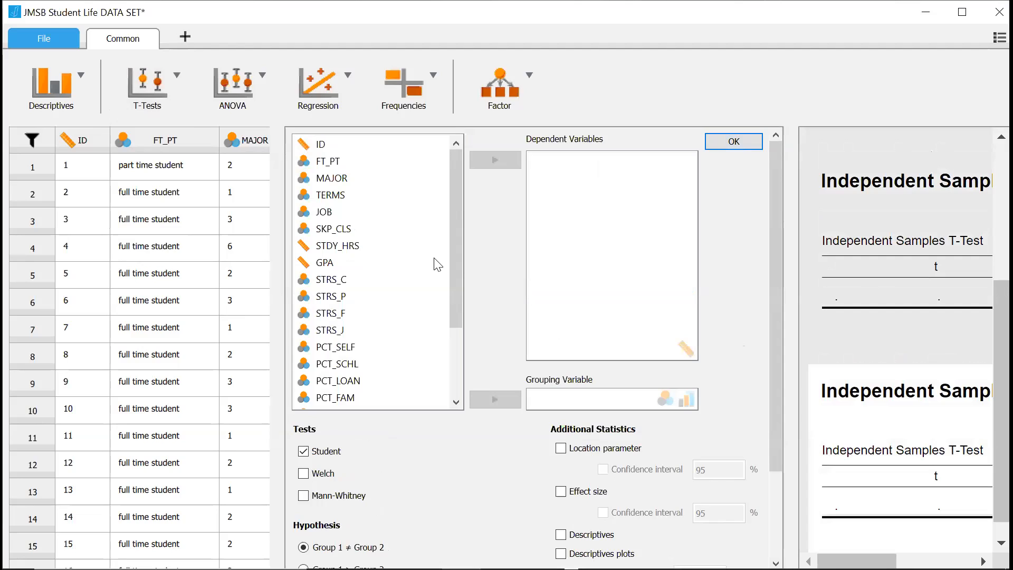
double_click(377, 246)
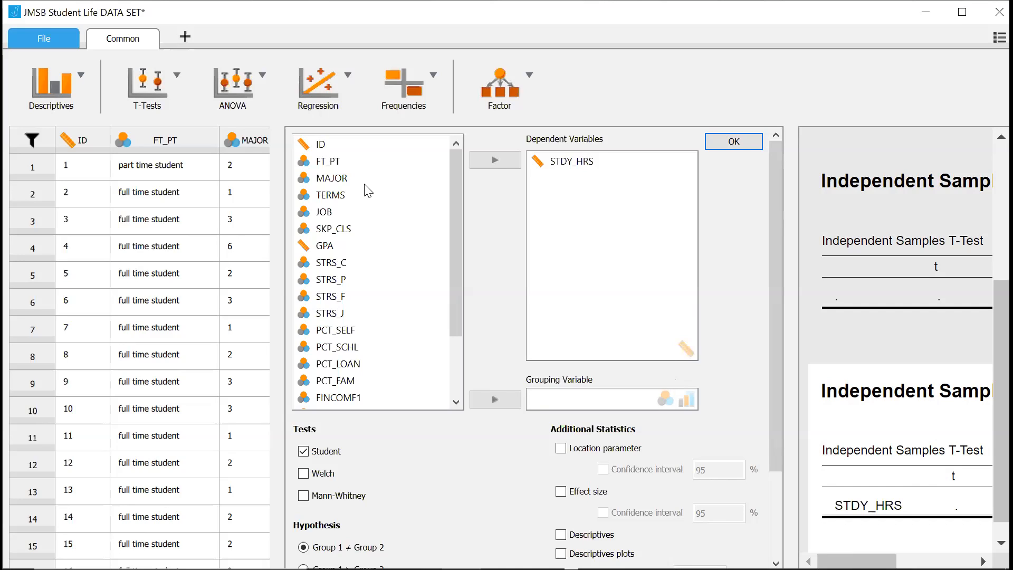
click(347, 162)
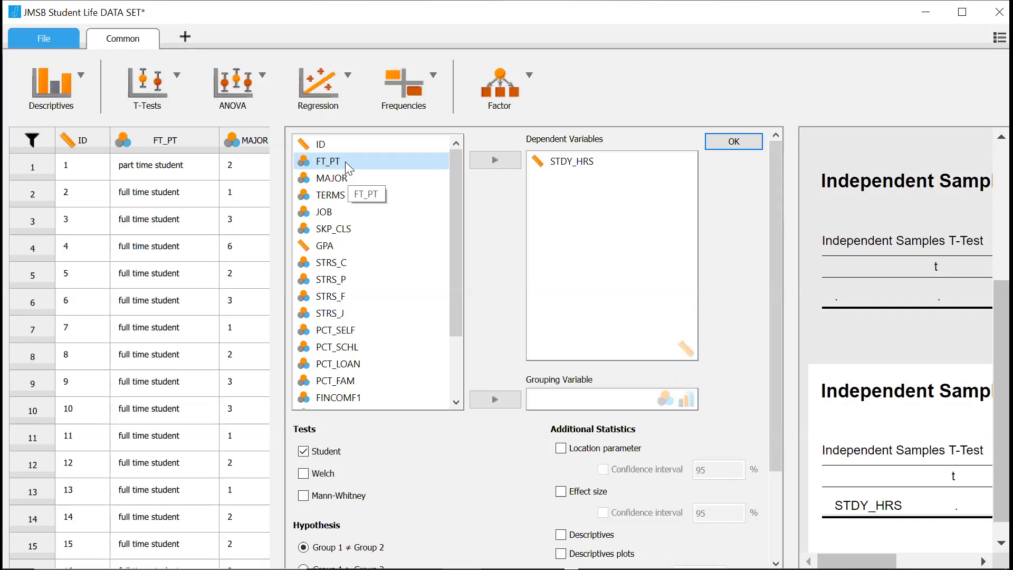
click(494, 399)
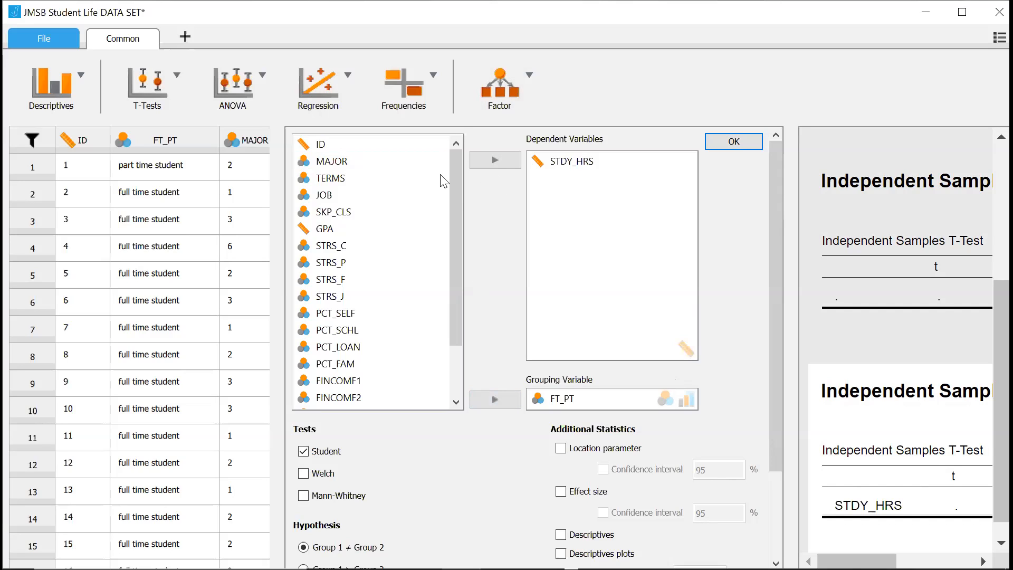
click(341, 157)
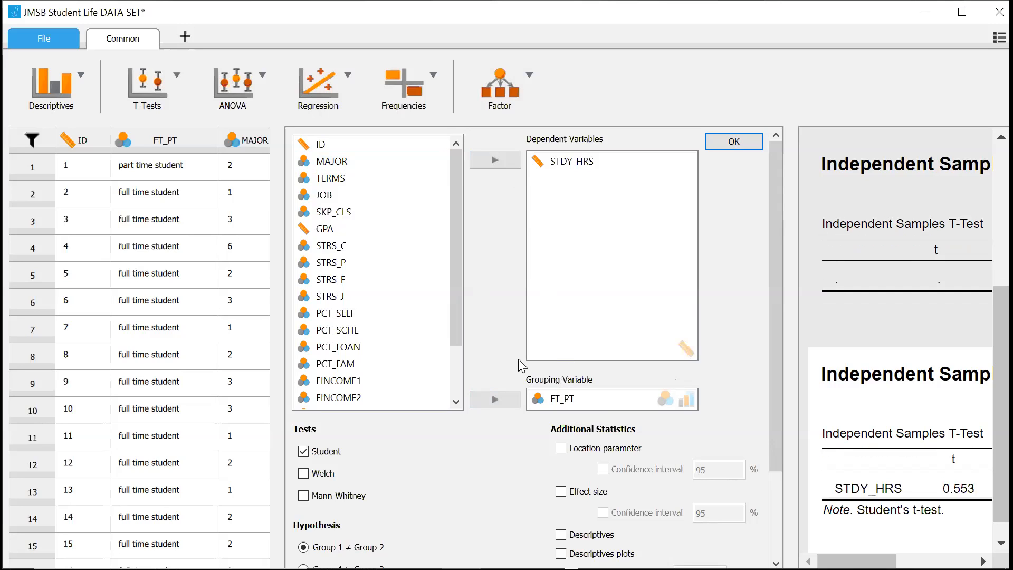
- Try the Welch test option and turn it off again
scroll(518, 358, down, 2)
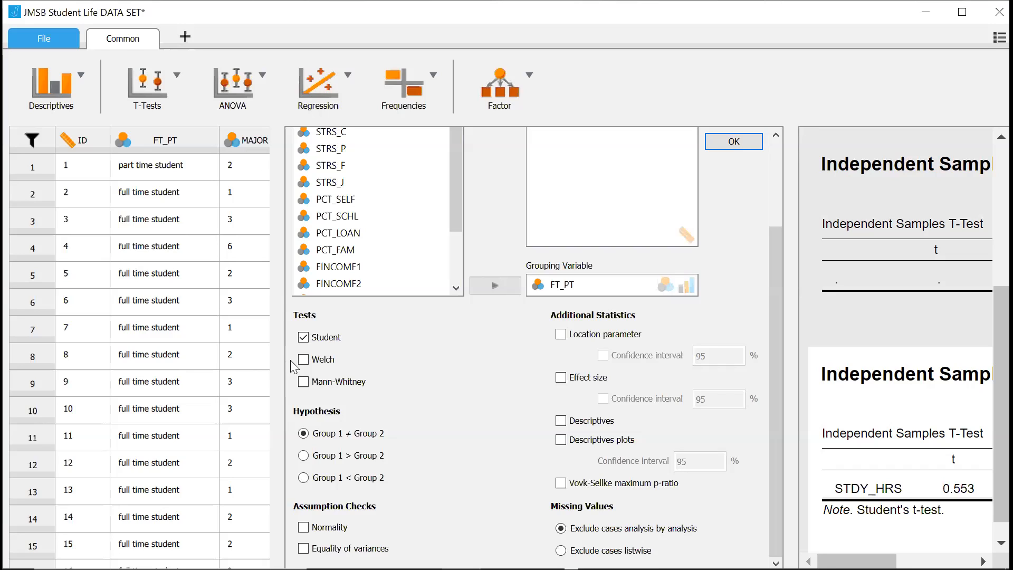
click(304, 360)
click(304, 360)
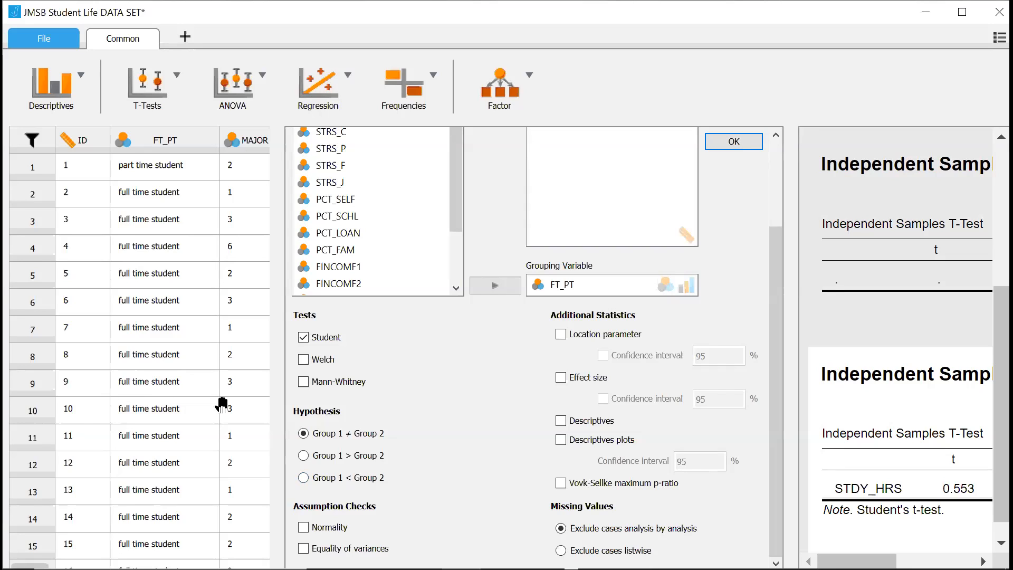
- Set the alternative hypothesis to Group 1 > Group 2 and widen the results area to show the full t-test table
click(300, 457)
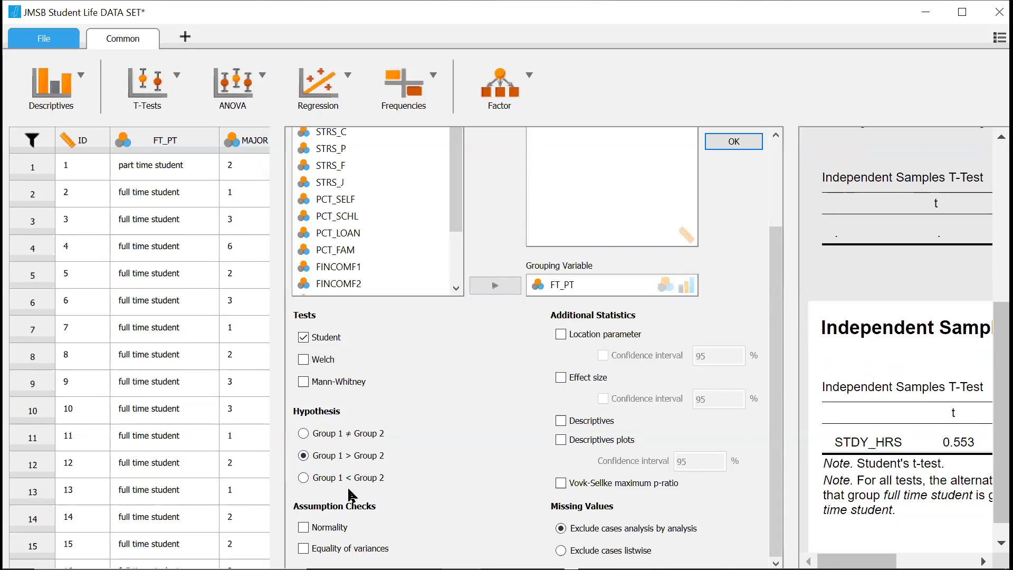
click(304, 478)
click(304, 456)
drag(753, 454, 369, 445)
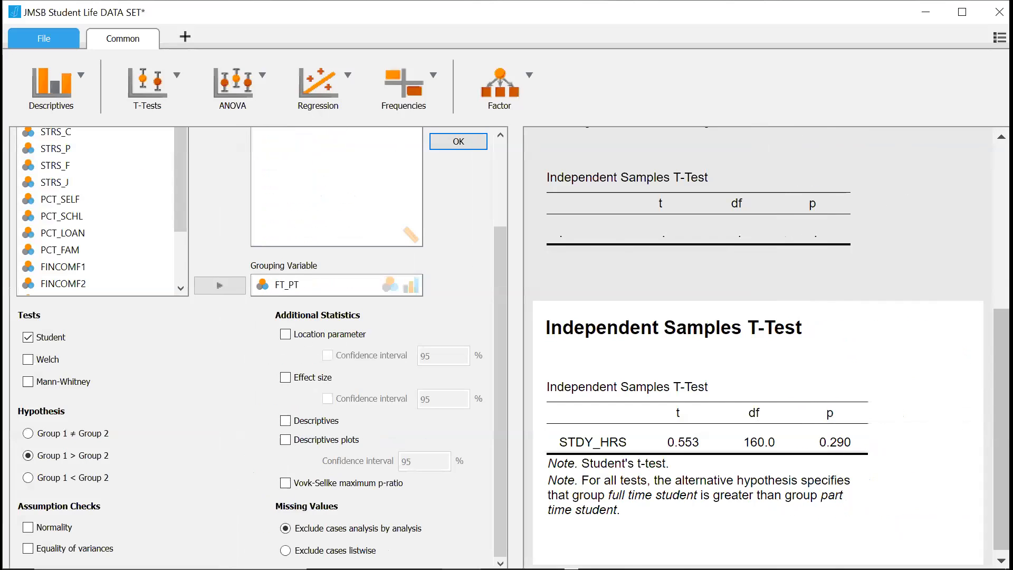
scroll(781, 459, up, 2)
scroll(979, 402, down, 2)
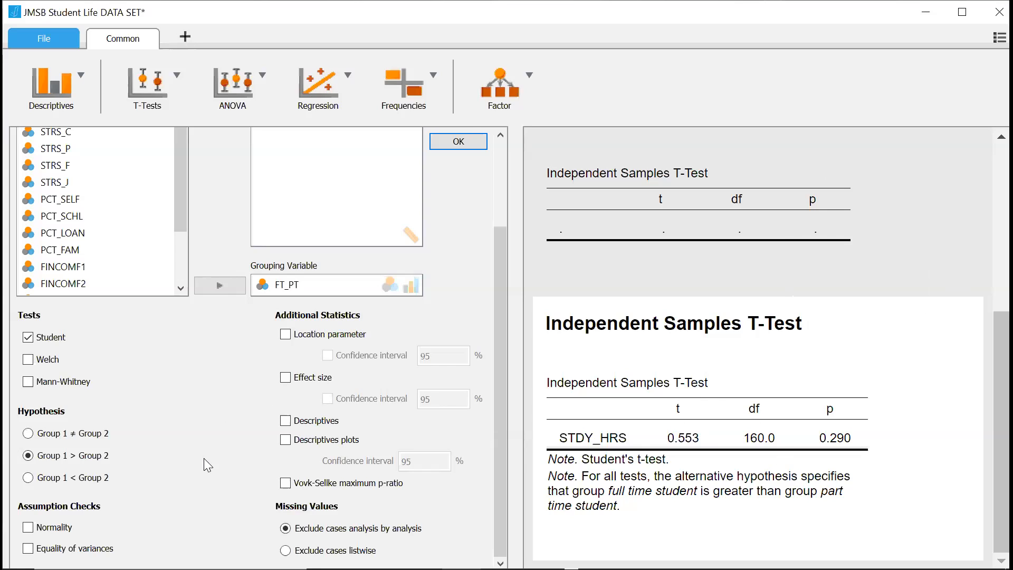
- Compare the t-test results under the other alternative hypotheses, ending on Group 1 < Group 2
click(28, 434)
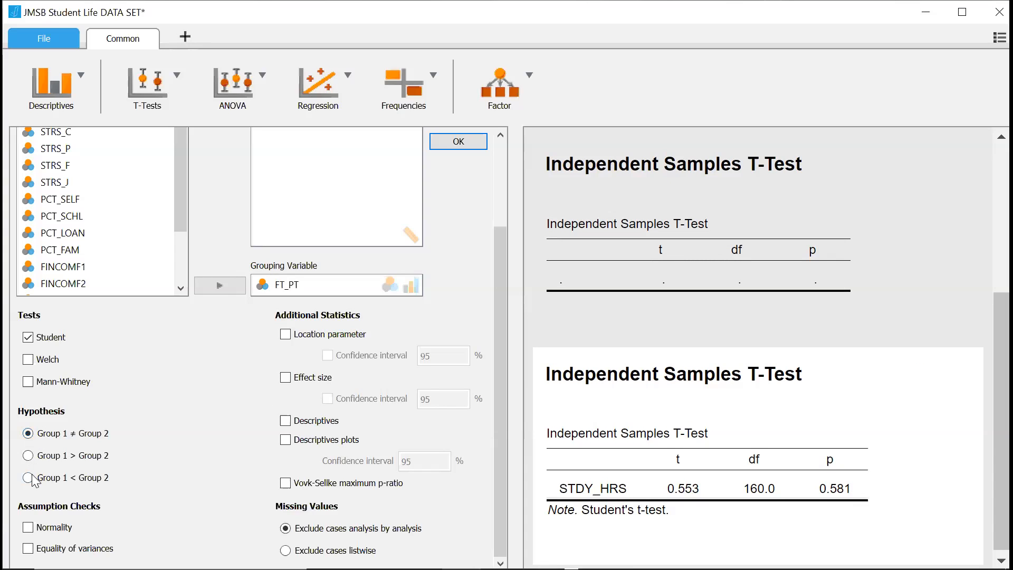
click(28, 455)
click(36, 455)
click(26, 478)
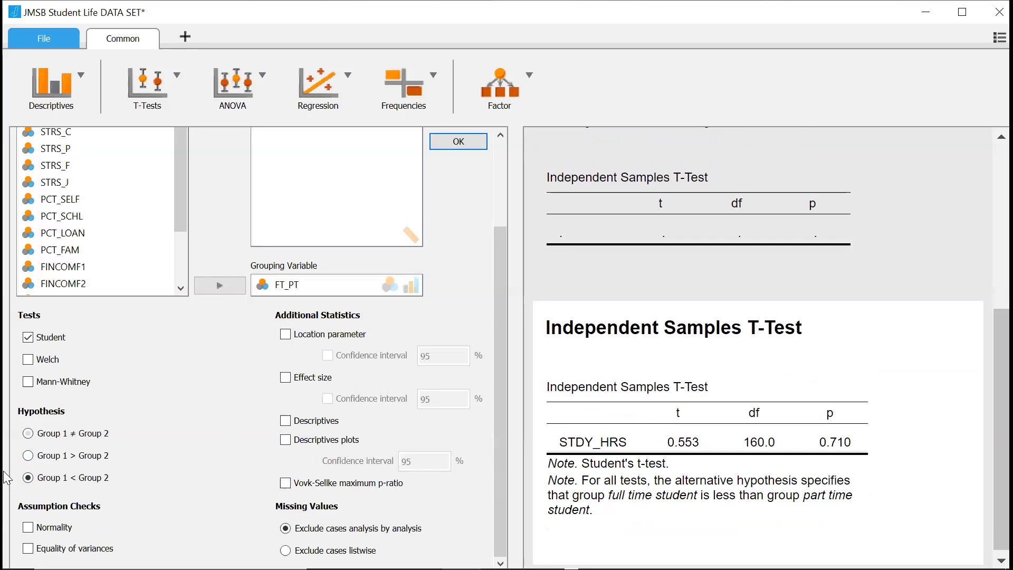
- Add group descriptives to the t-test output and set the hypothesis to Group 1 ≠ Group 2
click(286, 420)
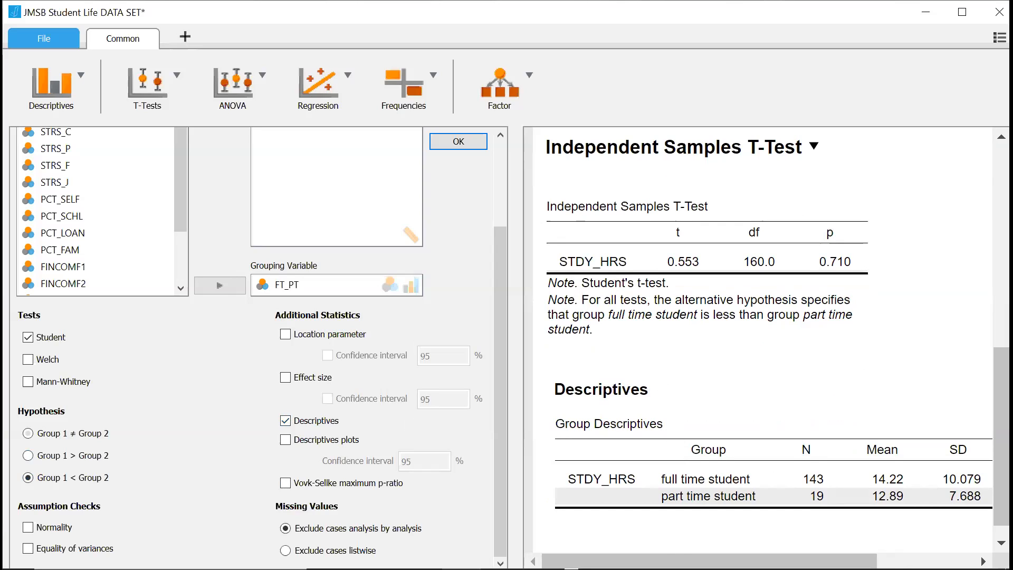
drag(714, 561, 762, 561)
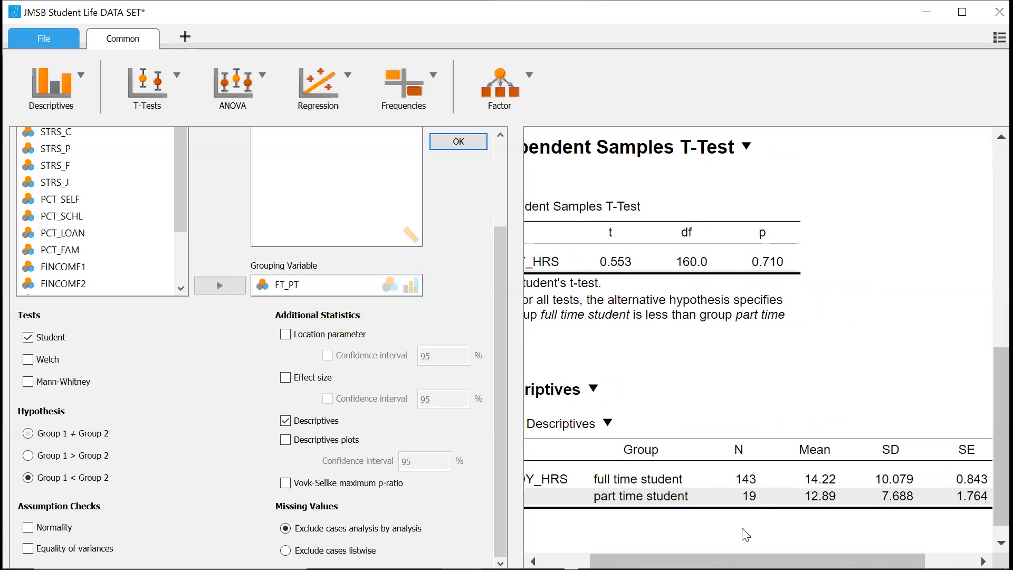
drag(748, 561, 793, 561)
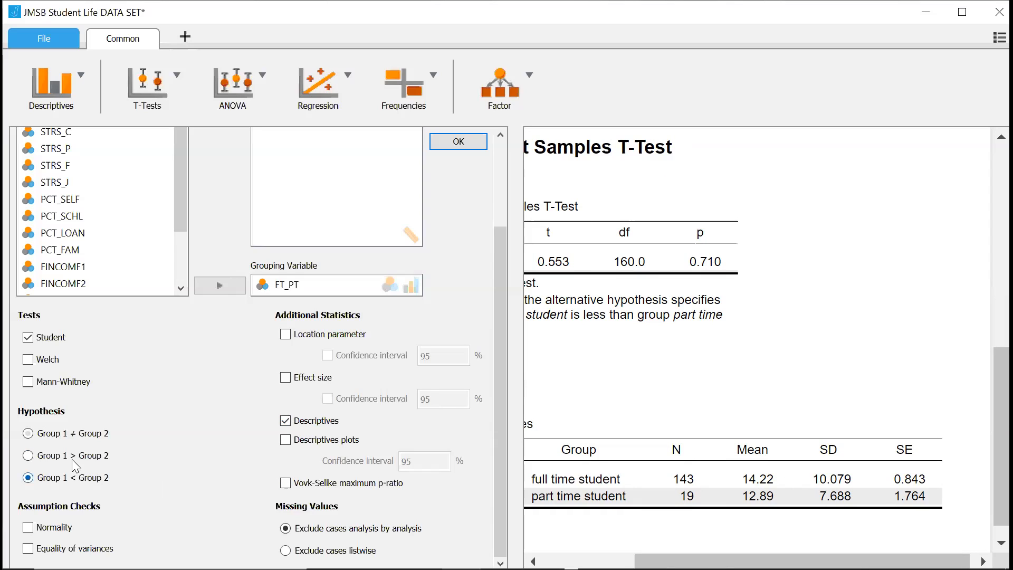
click(67, 438)
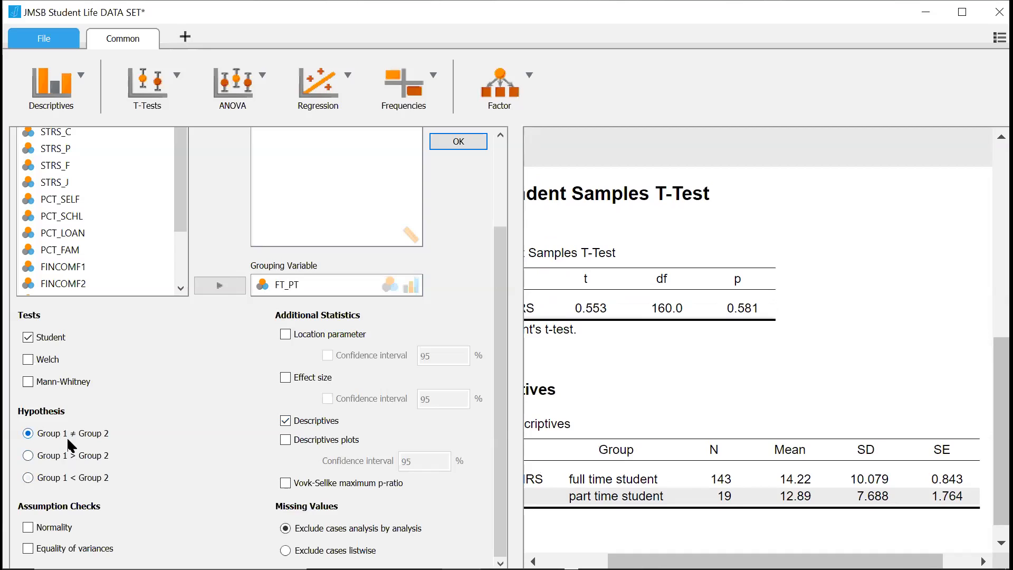
- Set the alternative hypothesis to Group 1 > Group 2, review the t-test and descriptives tables, and close the analysis settings
click(63, 457)
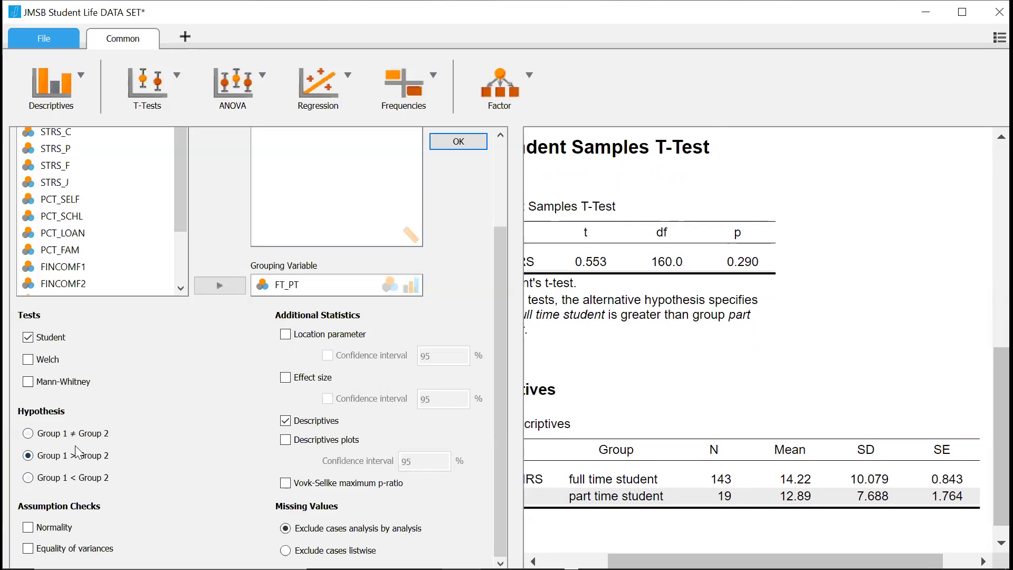
scroll(694, 489, down, 1)
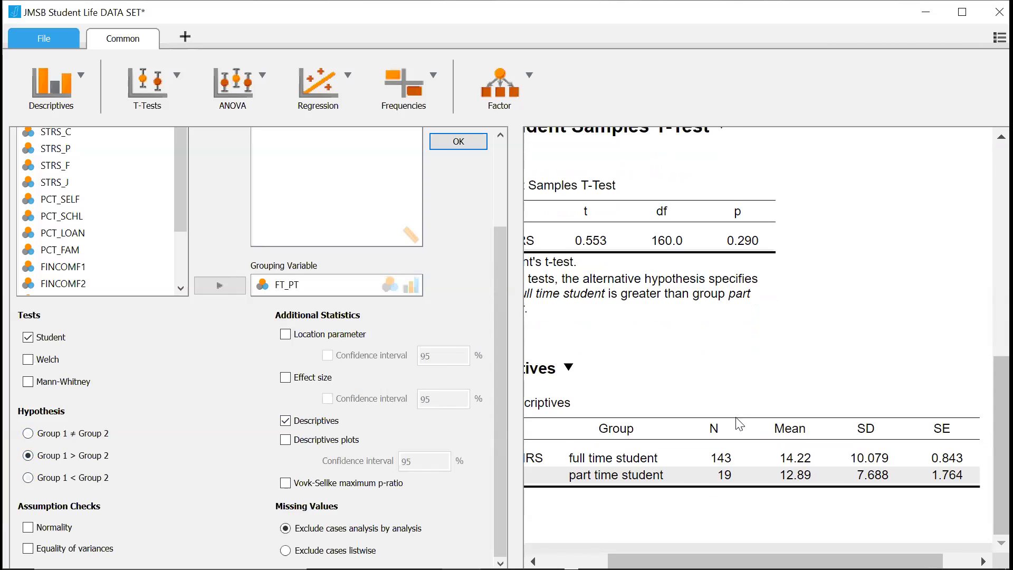
scroll(740, 424, up, 2)
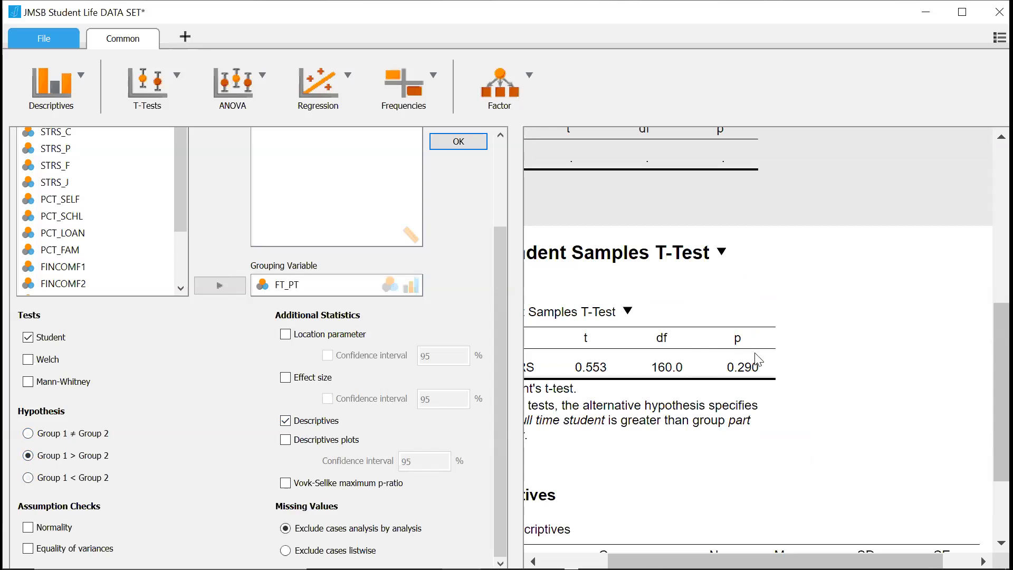
click(768, 388)
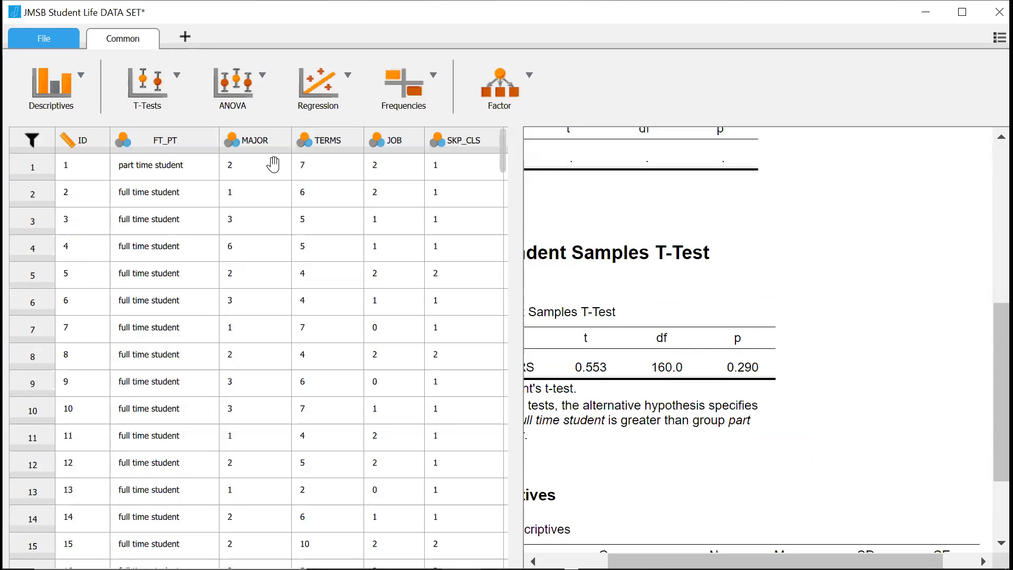
- Add a new independent samples t-test with the hypothesis Group 1 > Group 2 and group descriptives enabled
click(133, 84)
click(132, 82)
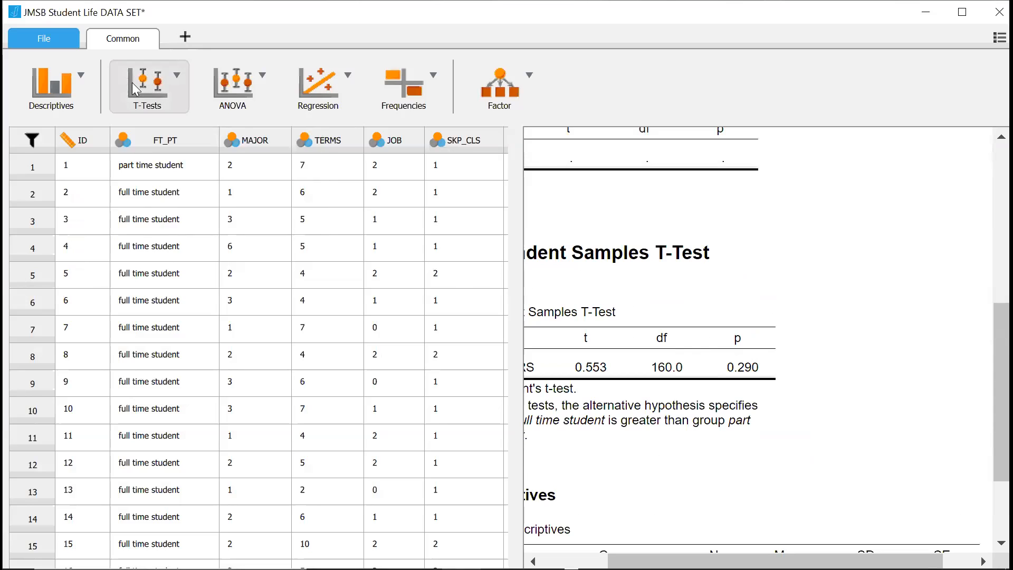
click(147, 107)
click(156, 129)
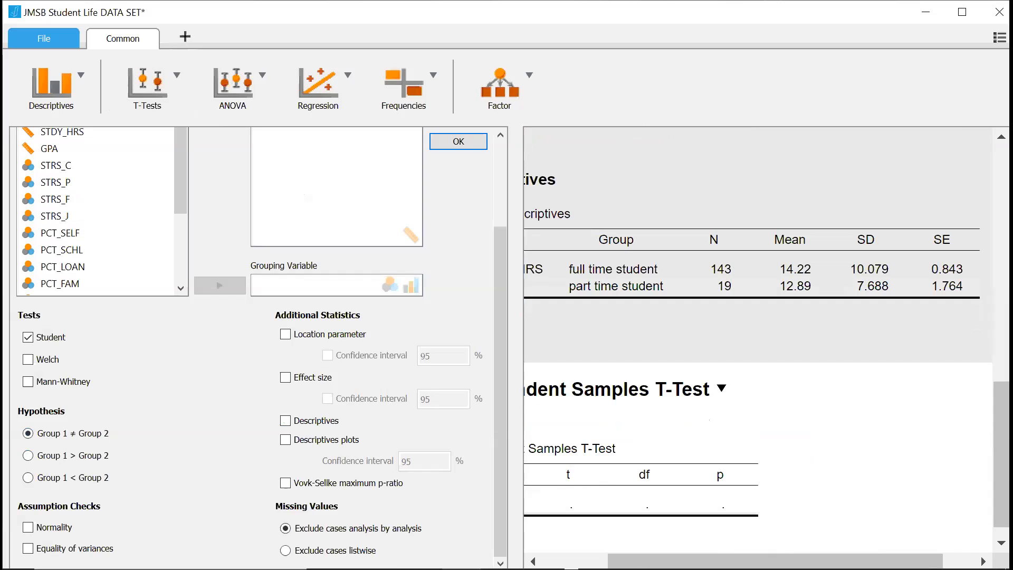
click(28, 454)
click(285, 420)
drag(680, 561, 604, 561)
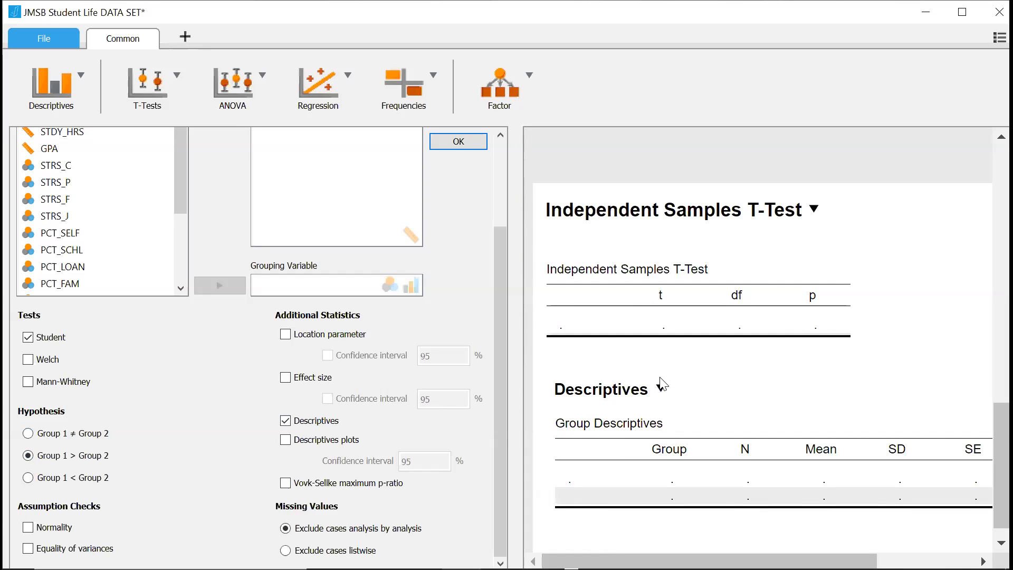
- Assign FT_PT as the grouping variable and STDY_HRS as the dependent variable of the new t-test
scroll(161, 296, up, 3)
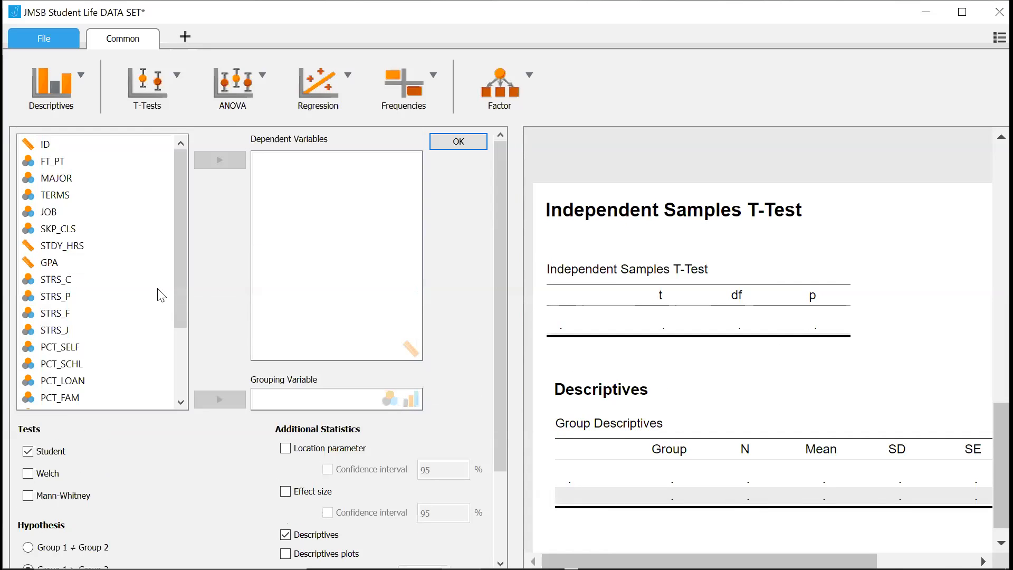
click(49, 163)
click(224, 400)
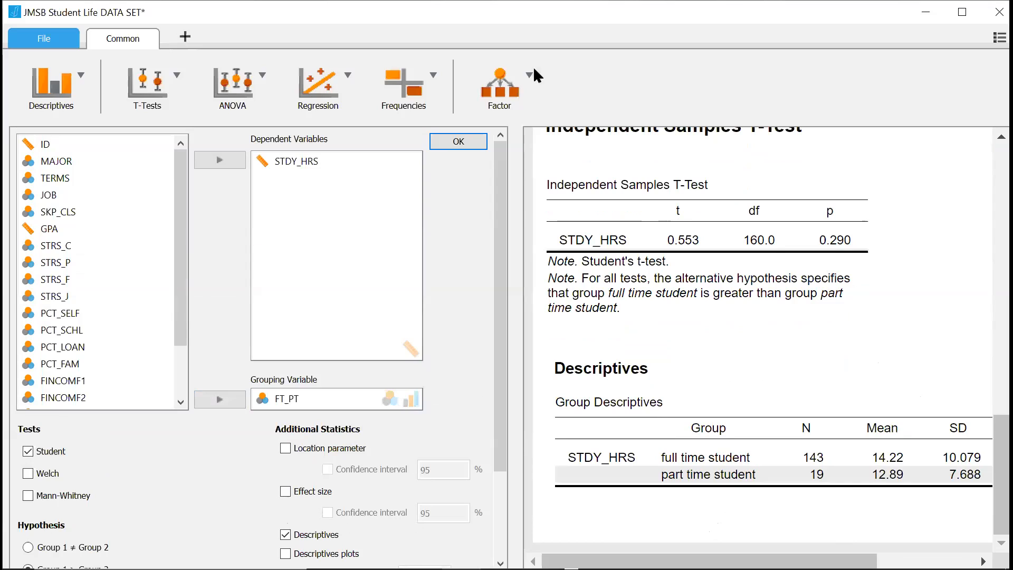
- Add a Bayesian ANOVA and a standard ANOVA analysis, leaving the standard ANOVA's settings open
click(248, 72)
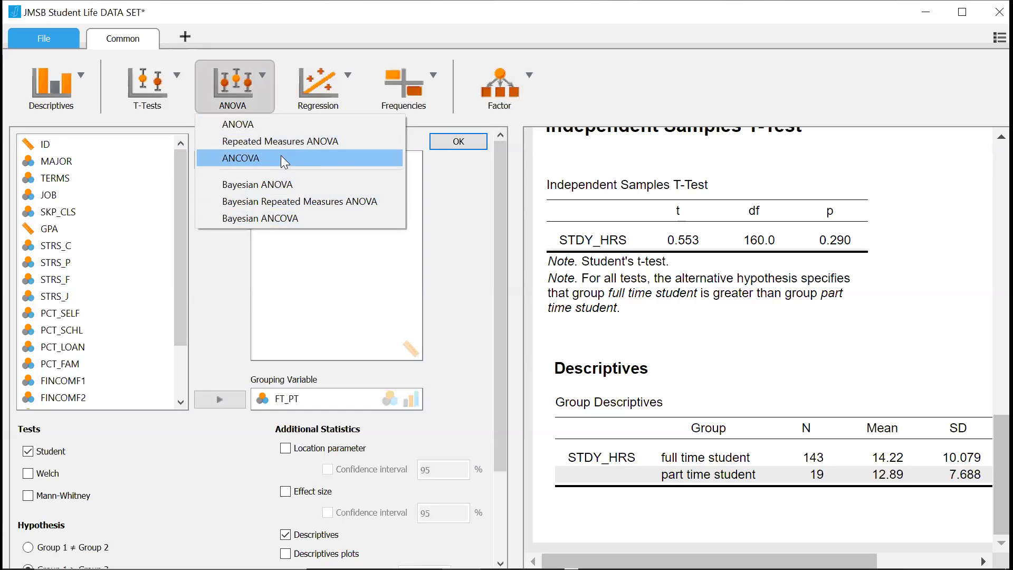
click(293, 164)
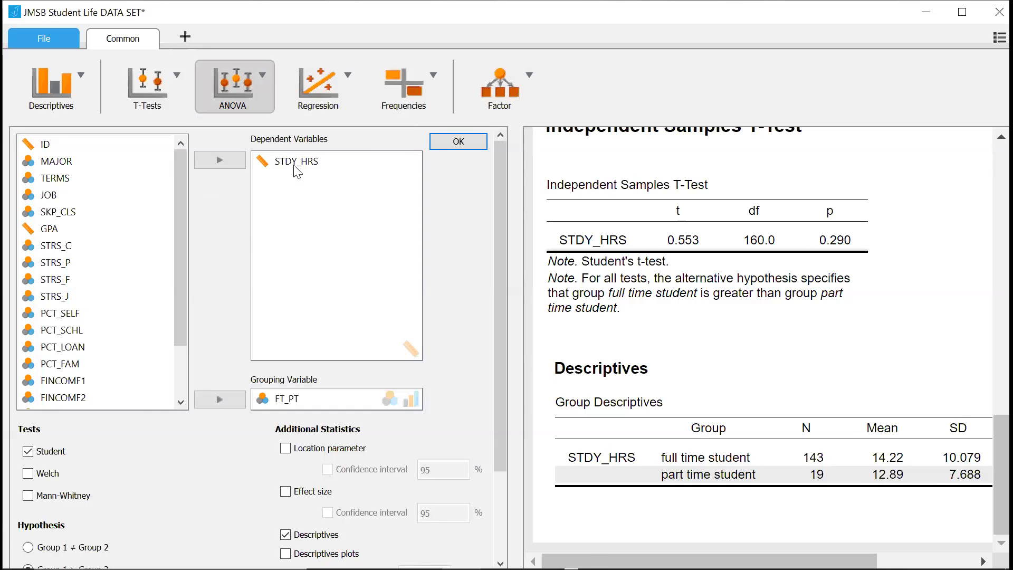
click(246, 108)
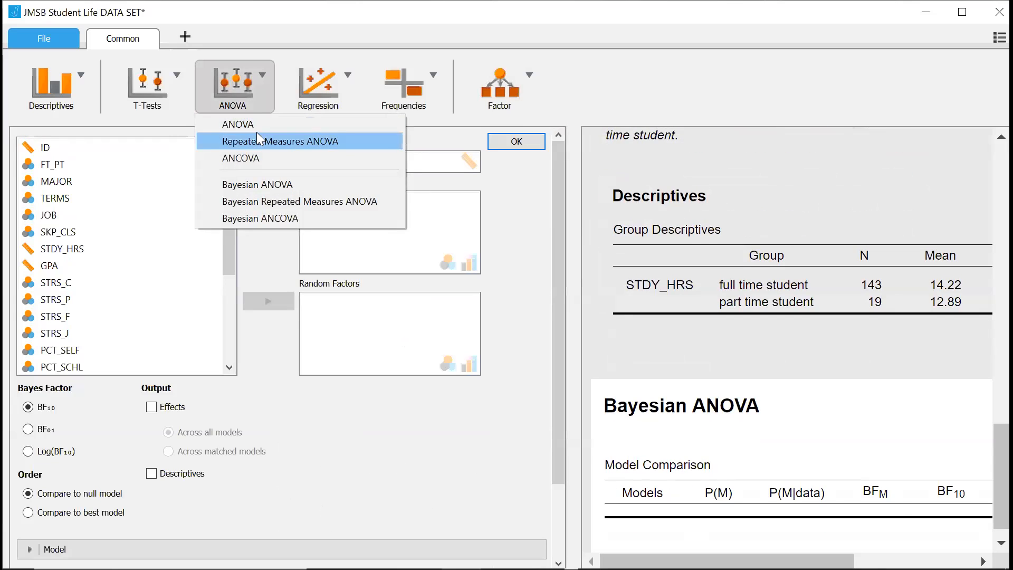
click(257, 124)
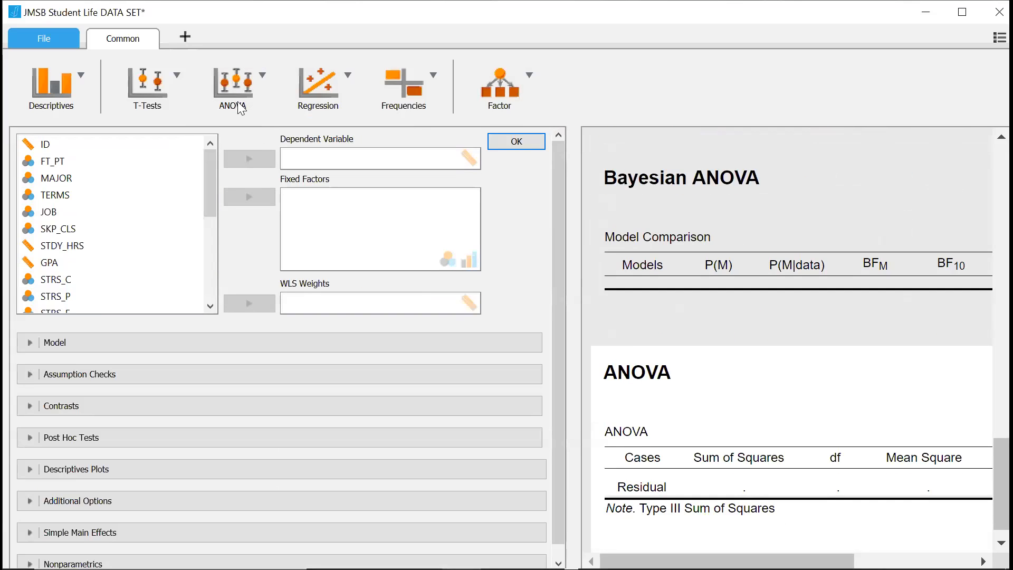
click(255, 92)
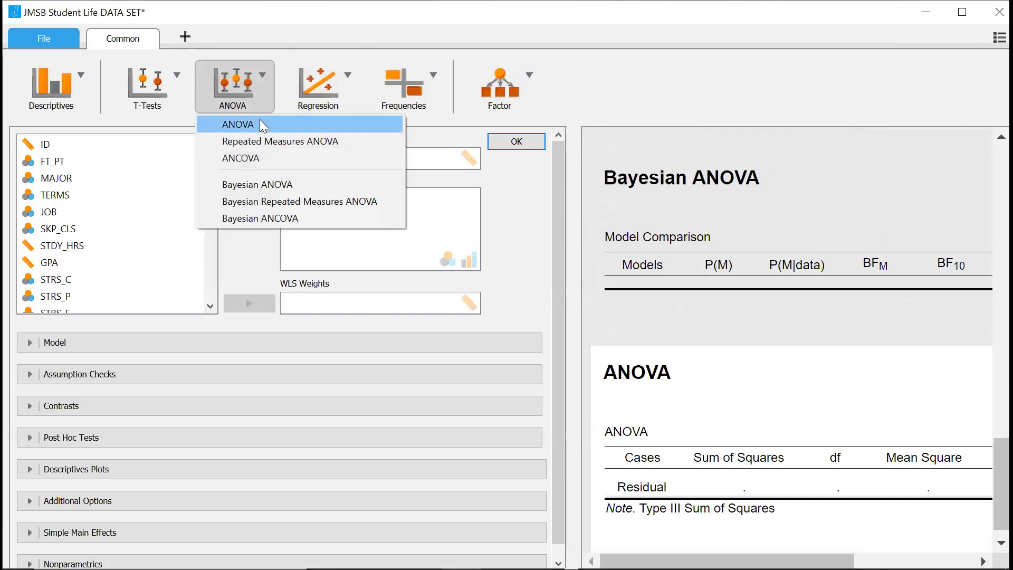
click(254, 91)
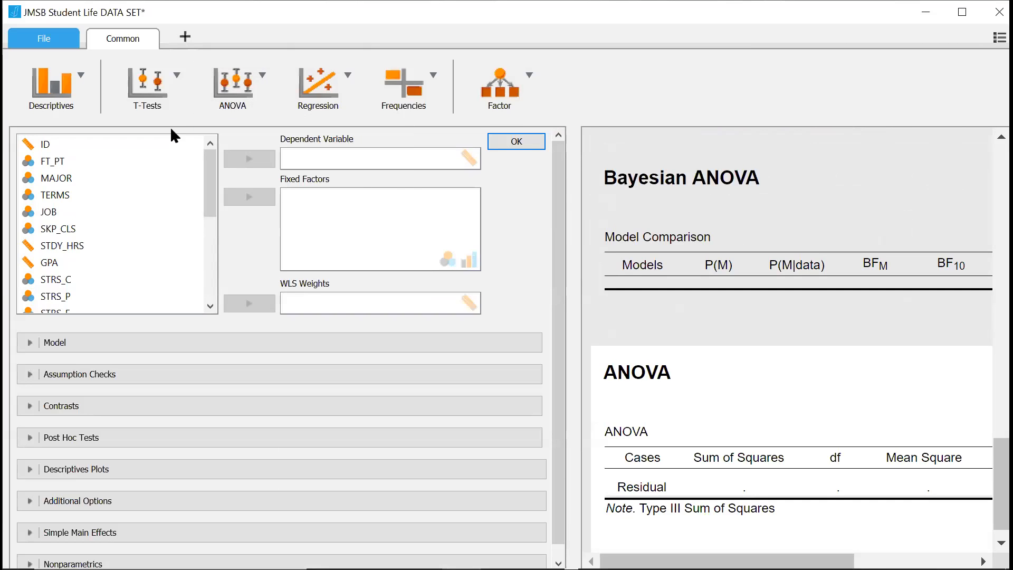
- Assign STDY_HRS as the dependent variable and MAJOR as the fixed factor of the ANOVA
click(53, 251)
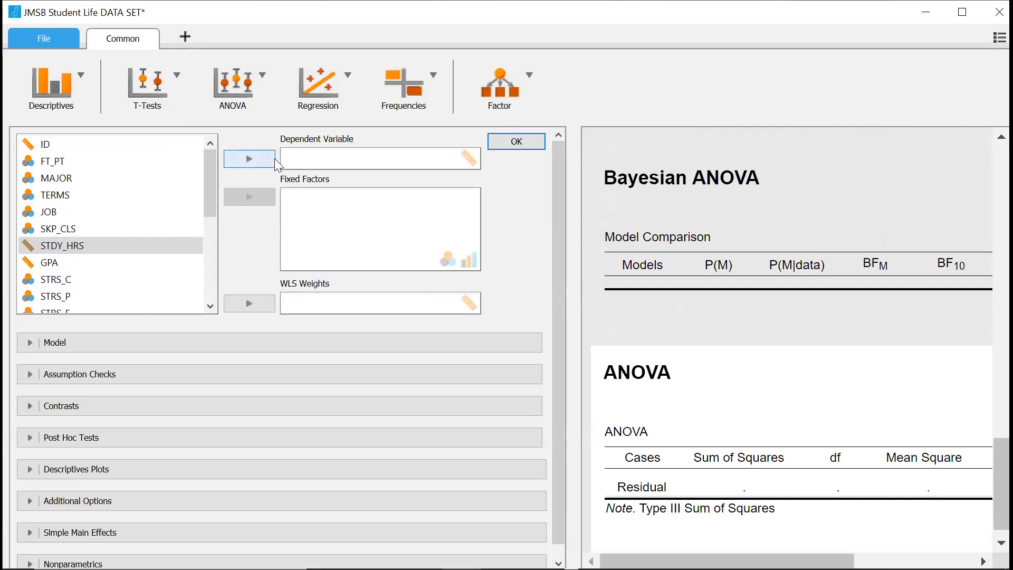
click(273, 159)
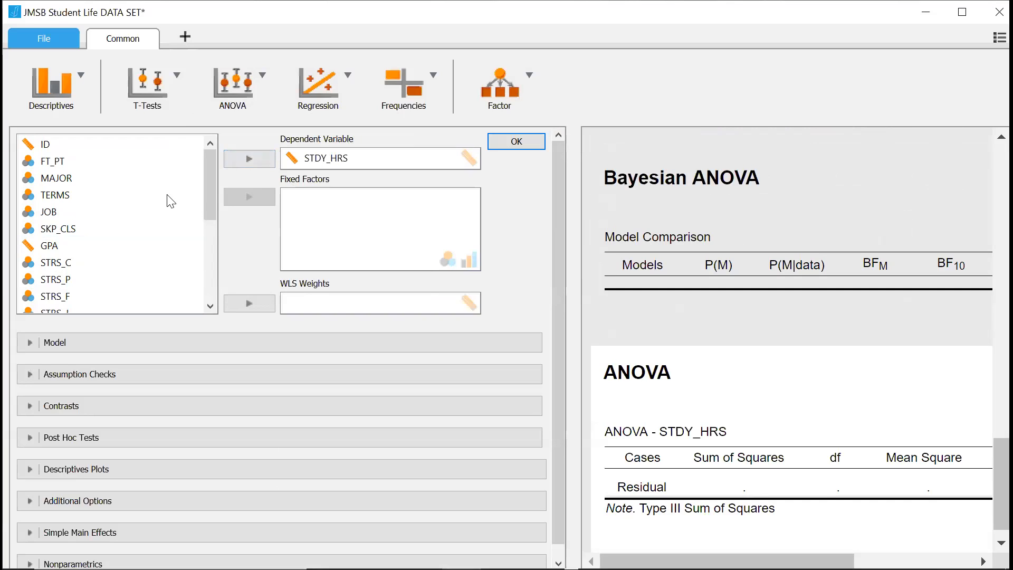
click(167, 181)
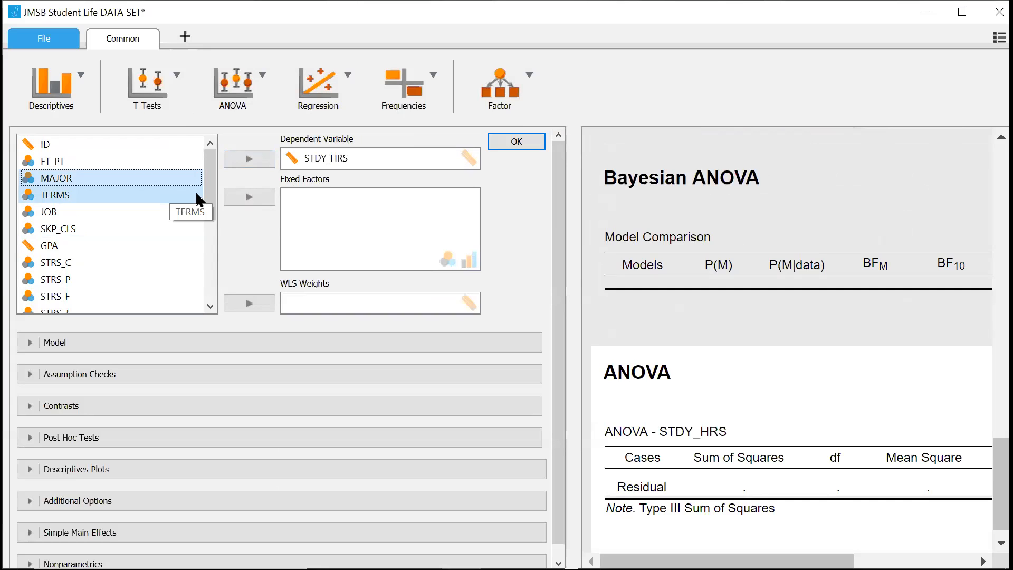
click(249, 197)
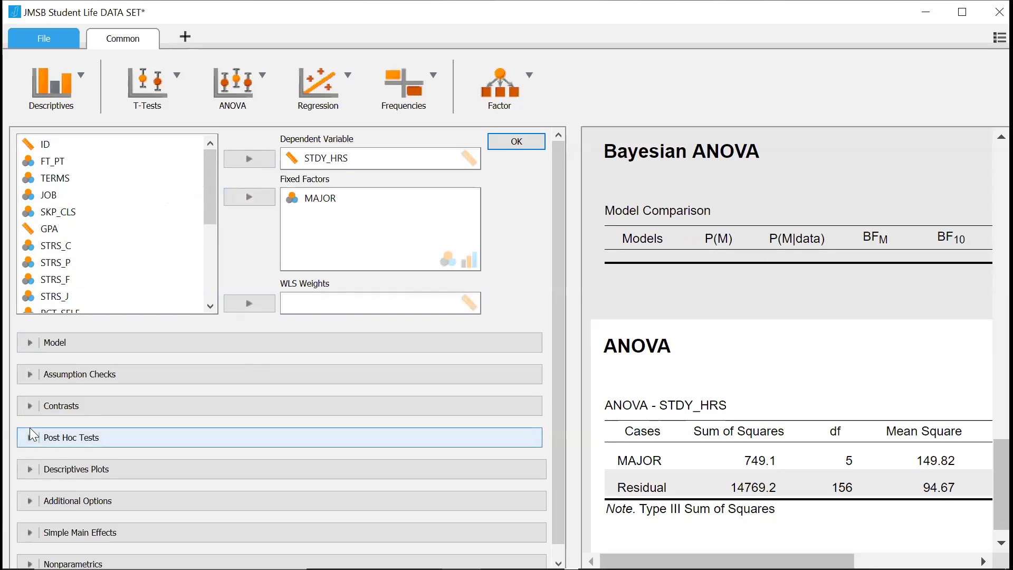
- Examine the Additional Options and Model sections of the ANOVA settings and collapse them again
scroll(29, 431, down, 1)
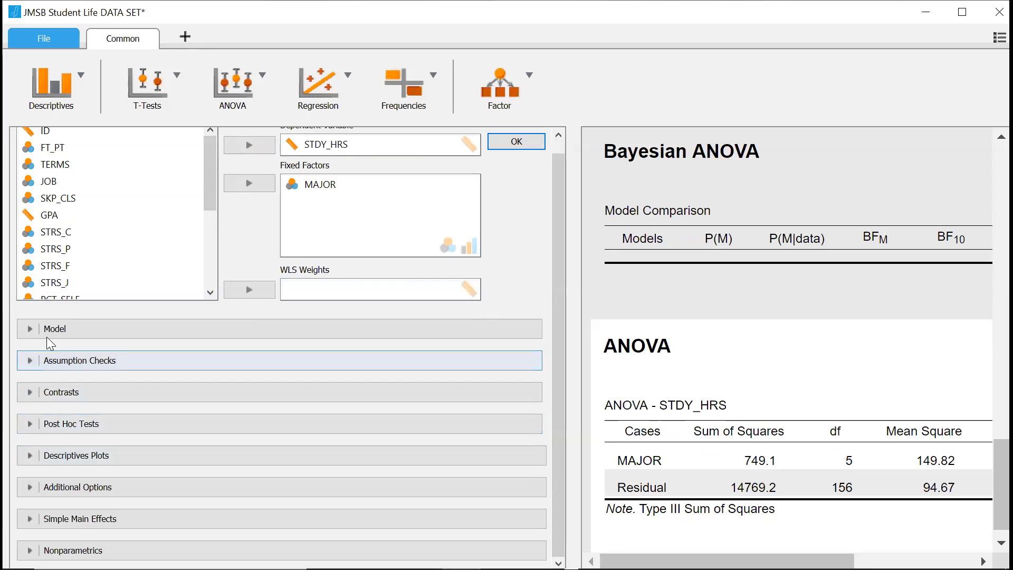
click(40, 489)
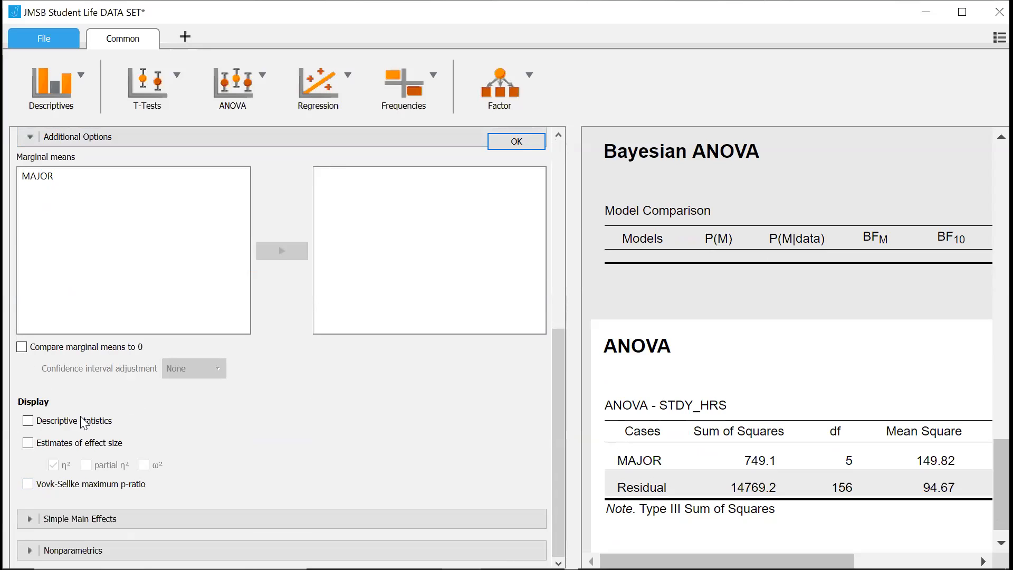
scroll(89, 536, up, 5)
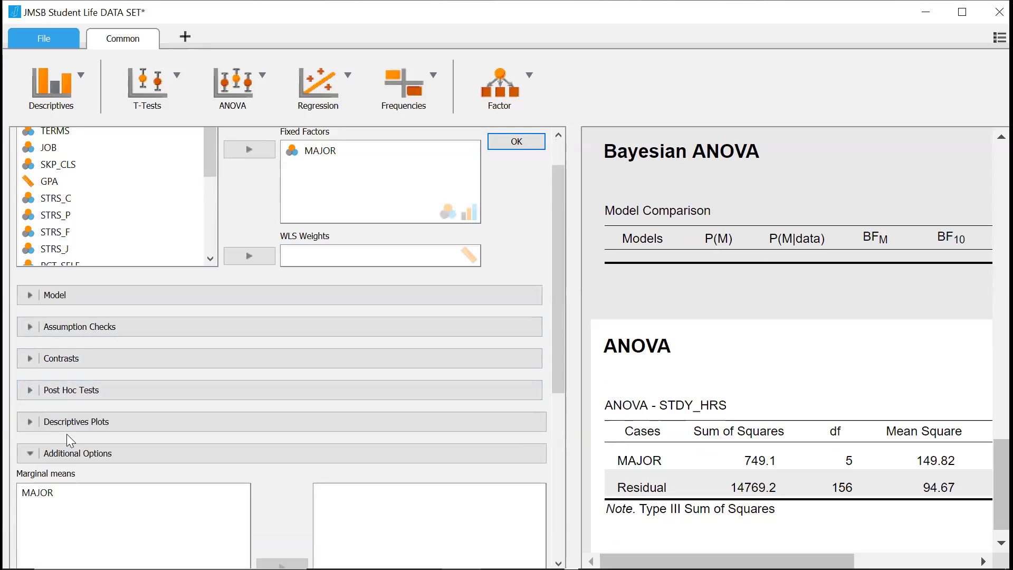
click(34, 454)
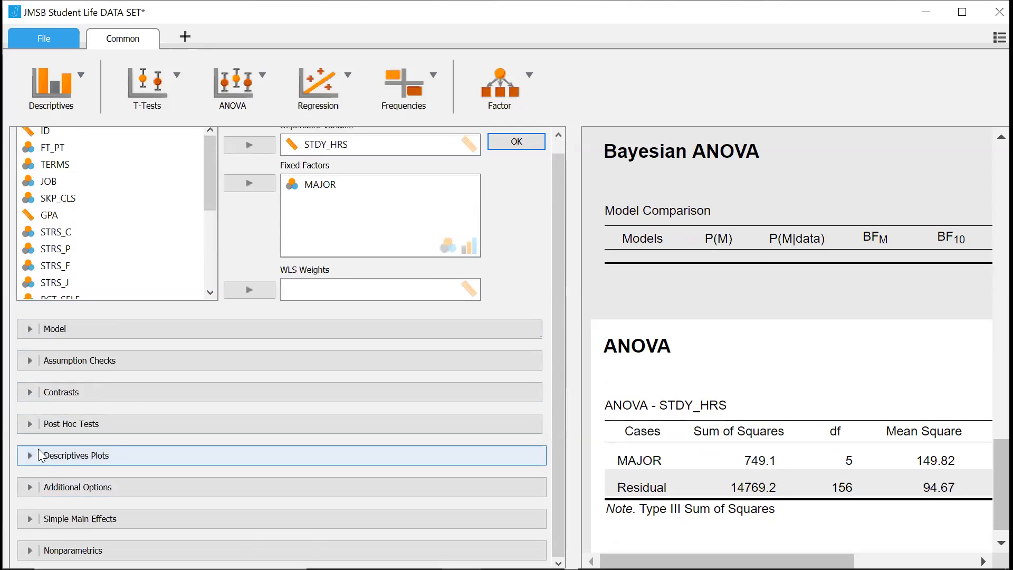
scroll(136, 485, up, 1)
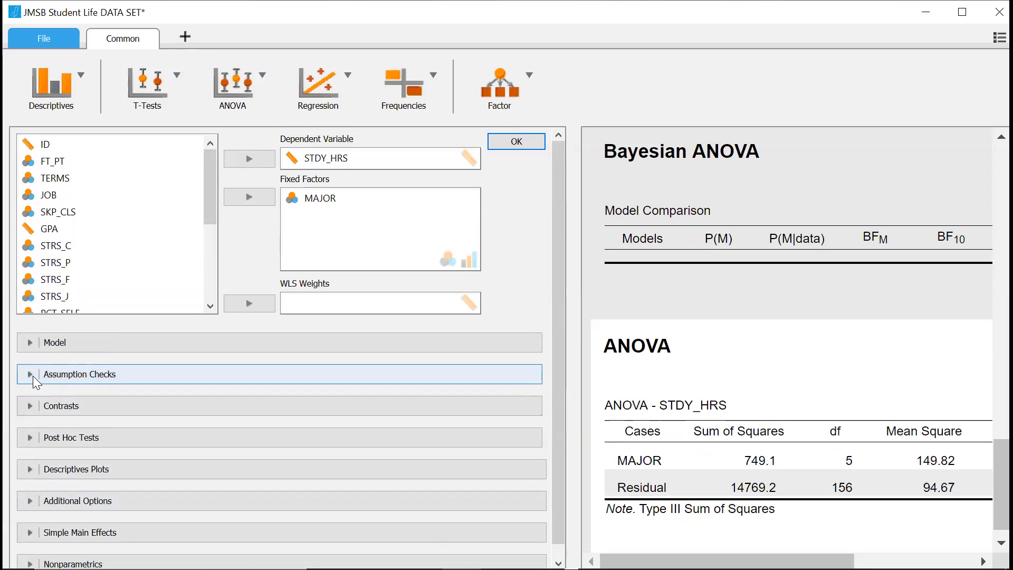
click(29, 342)
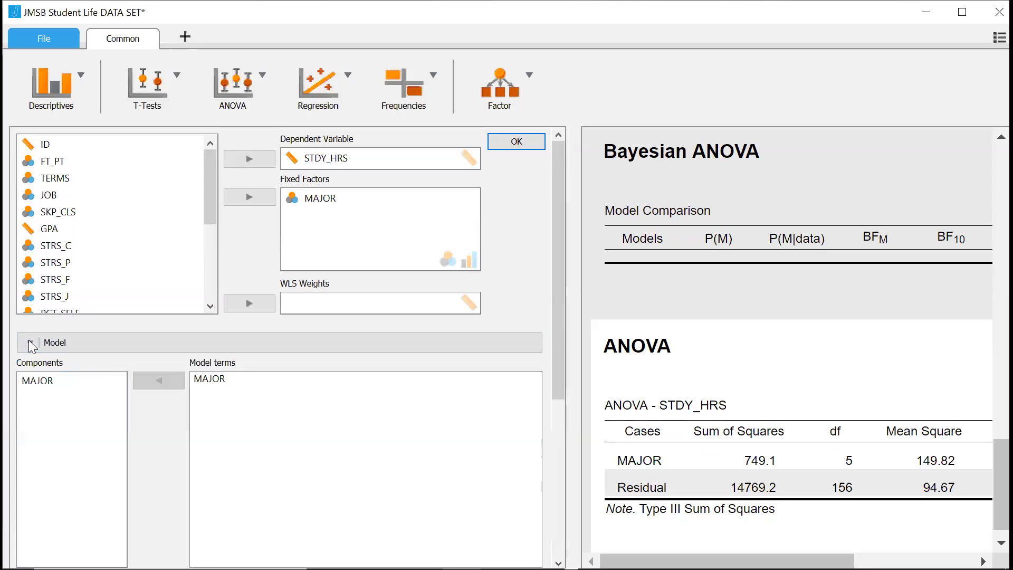
click(29, 342)
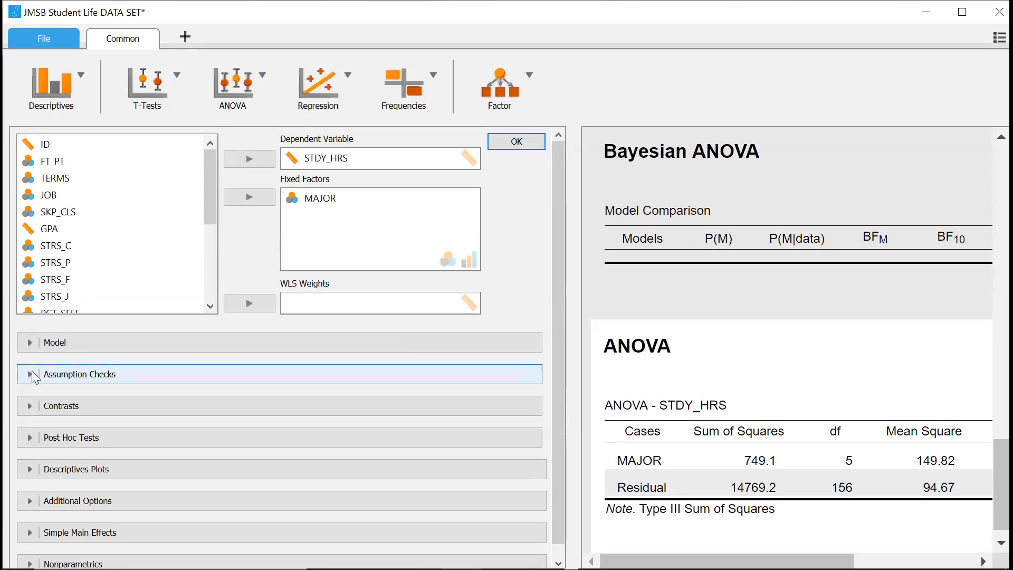
- Add descriptive statistics to the ANOVA output and bring the F and p columns into view
click(27, 501)
scroll(71, 471, down, 6)
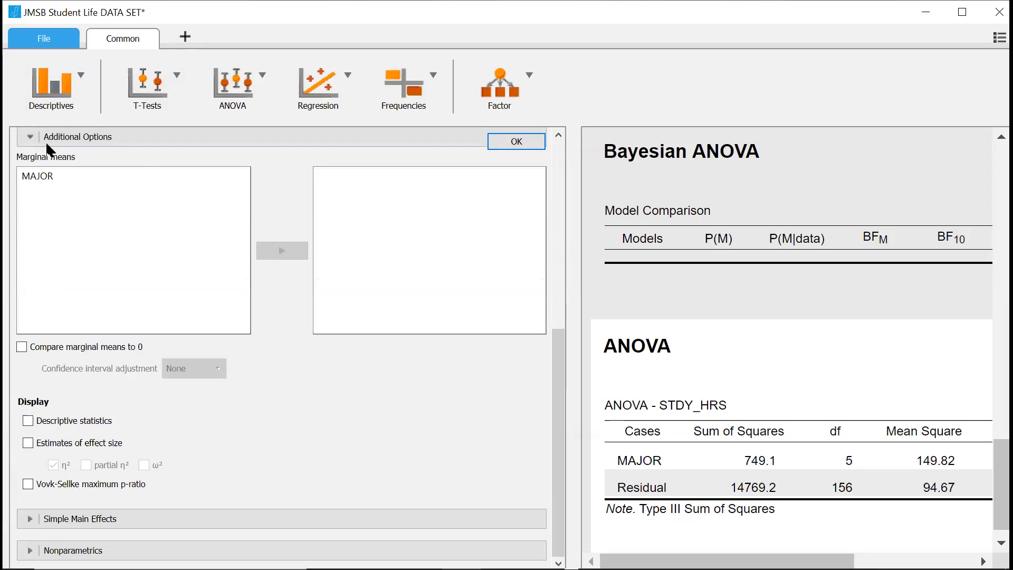
click(28, 420)
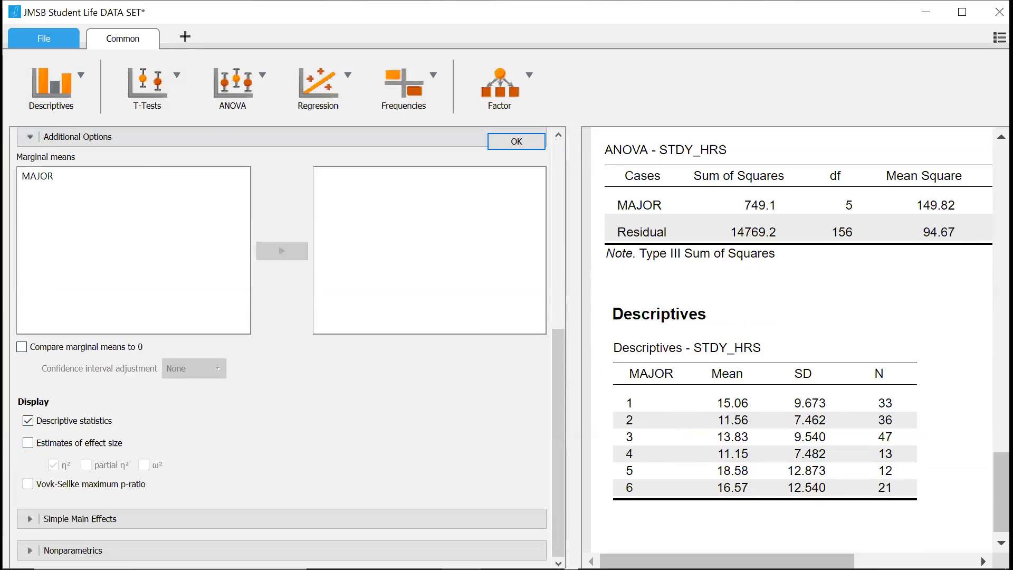
drag(760, 561, 881, 561)
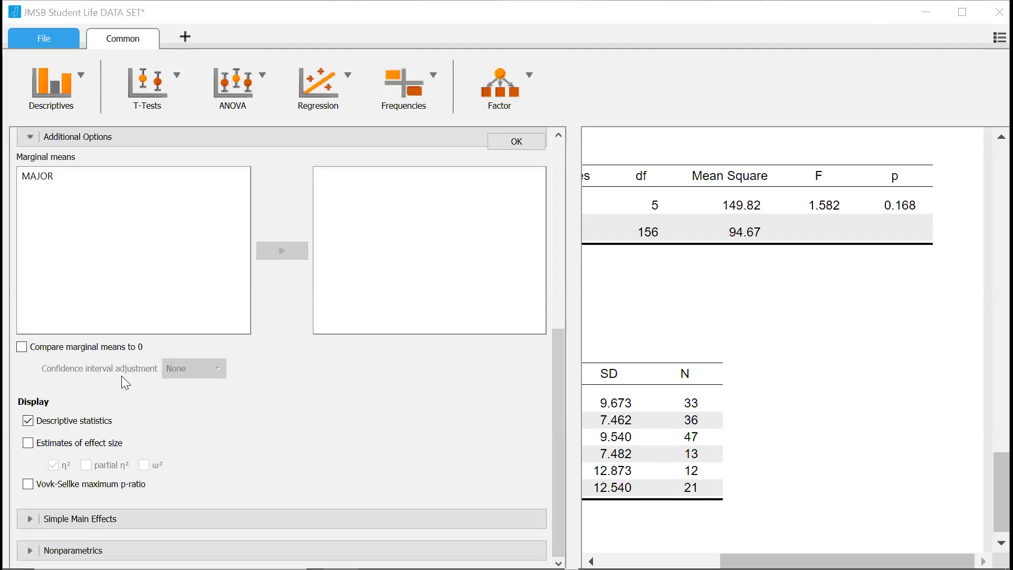
- Close the ANOVA settings and check the MAJOR codes in the student life questionnaire in the browser
click(682, 386)
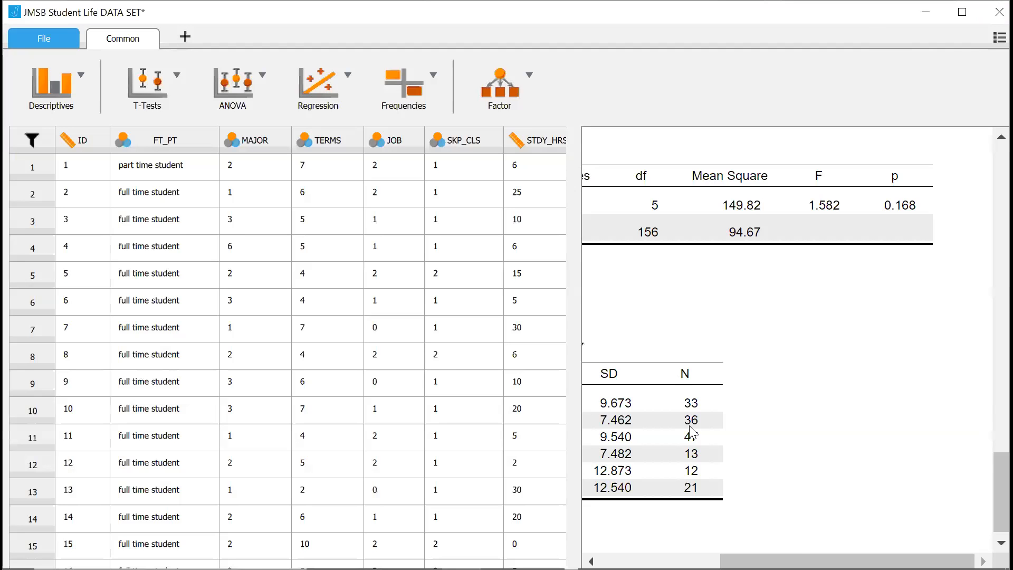
drag(802, 560, 640, 506)
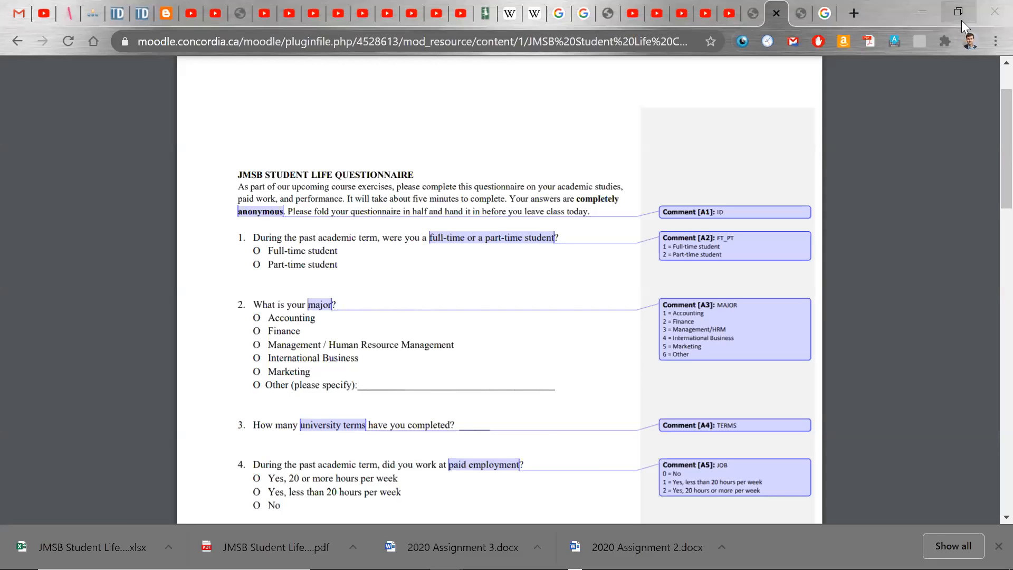
click(987, 162)
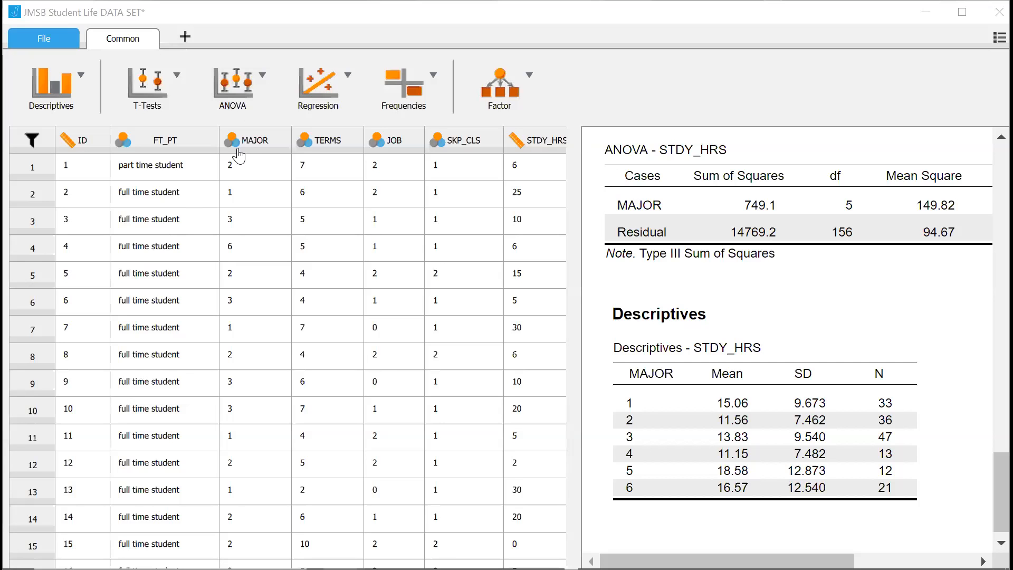
- Label value 1 of the MAJOR variable as Accounting
click(234, 147)
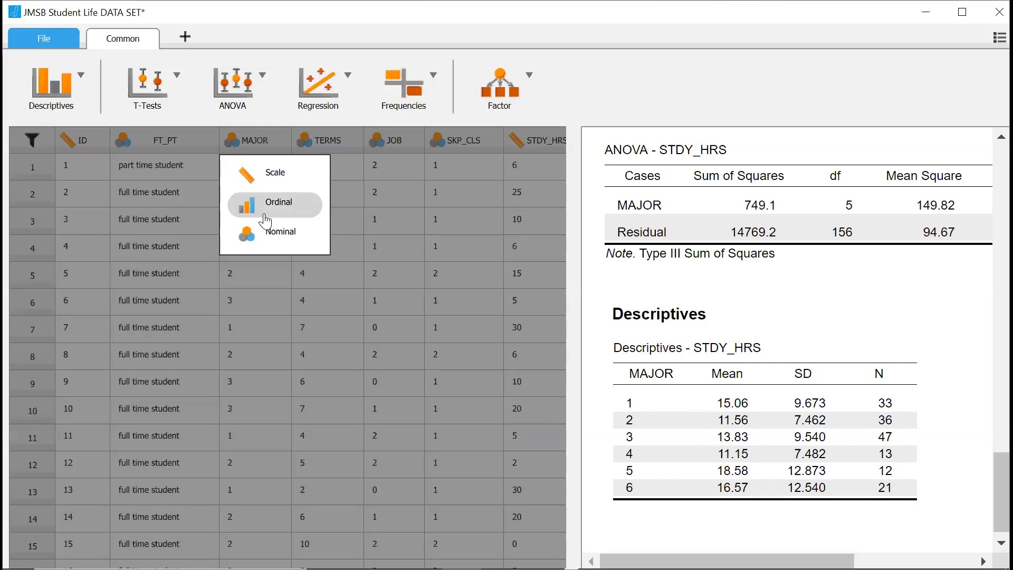
click(232, 151)
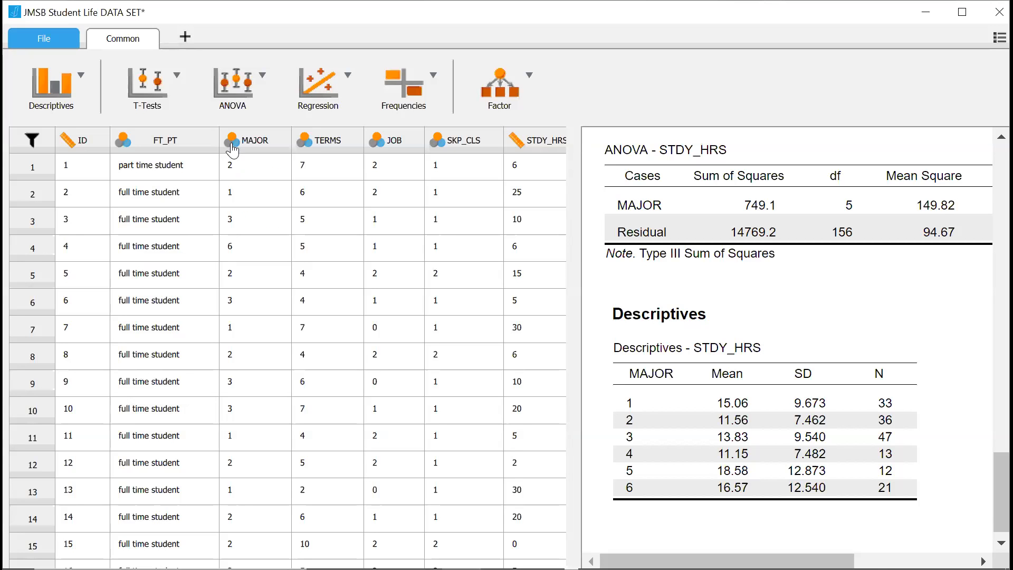
click(271, 140)
double_click(201, 172)
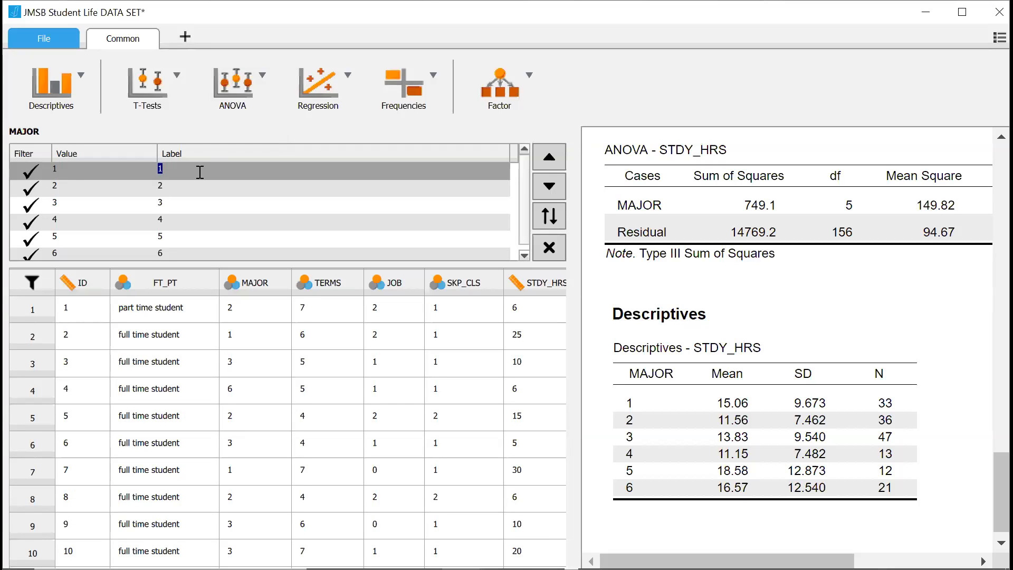
text(Accounting)
click(214, 192)
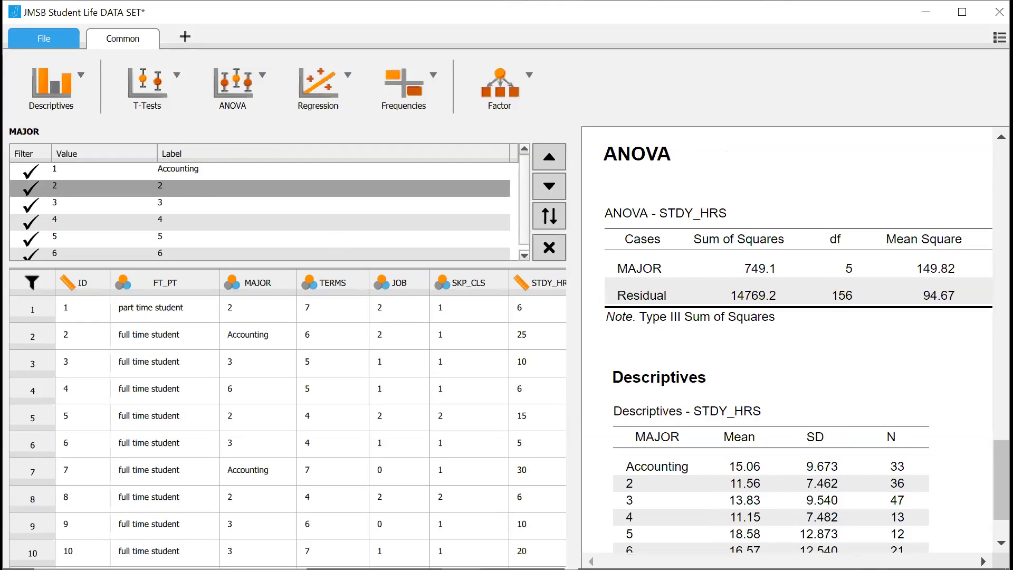
scroll(981, 339, down, 1)
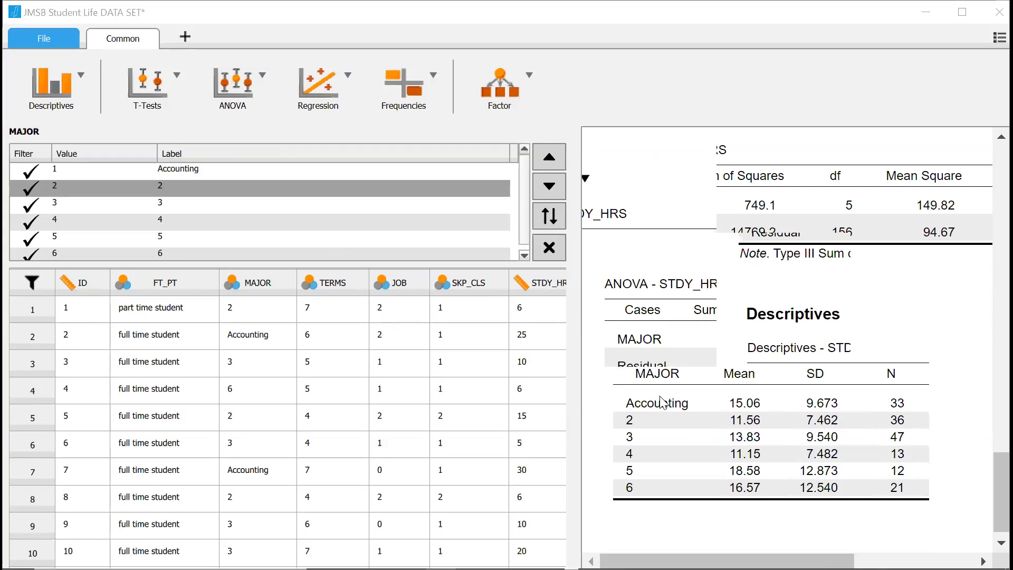
- Label MAJOR value 2 as Finance and close the label editor
click(180, 193)
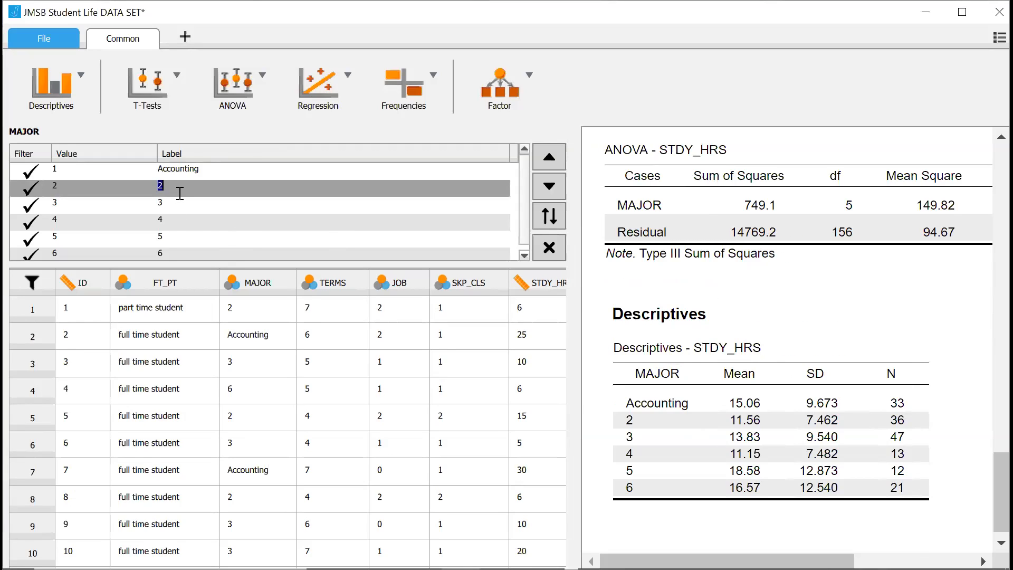
text(Fianance)
key(Return)
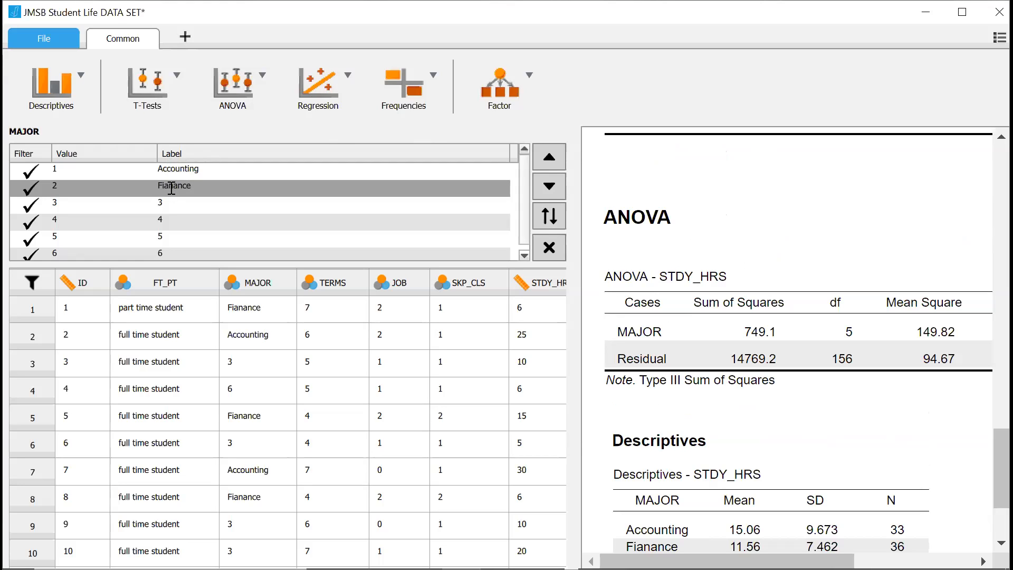
key(BackSpace)
click(244, 220)
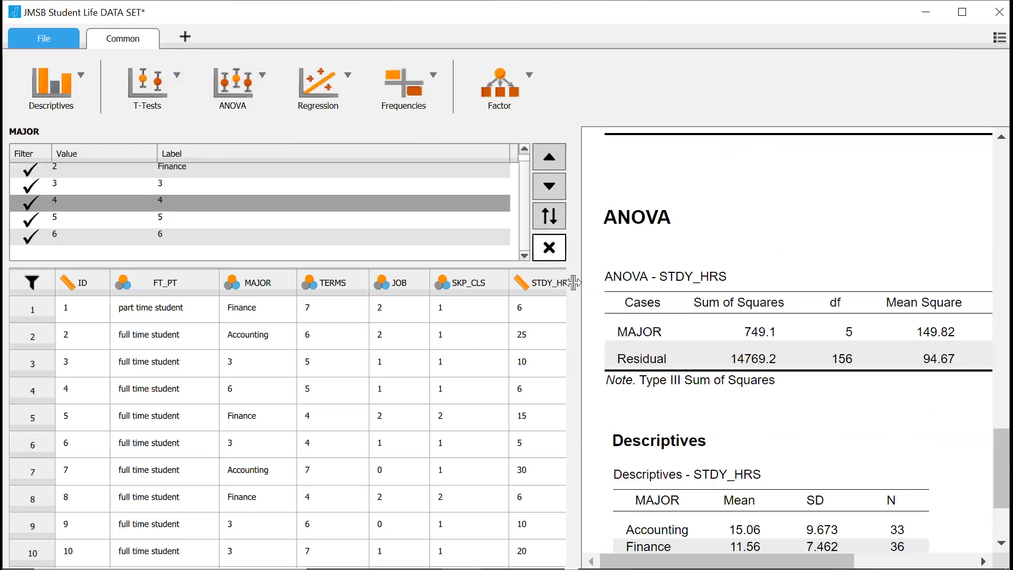
scroll(672, 430, down, 2)
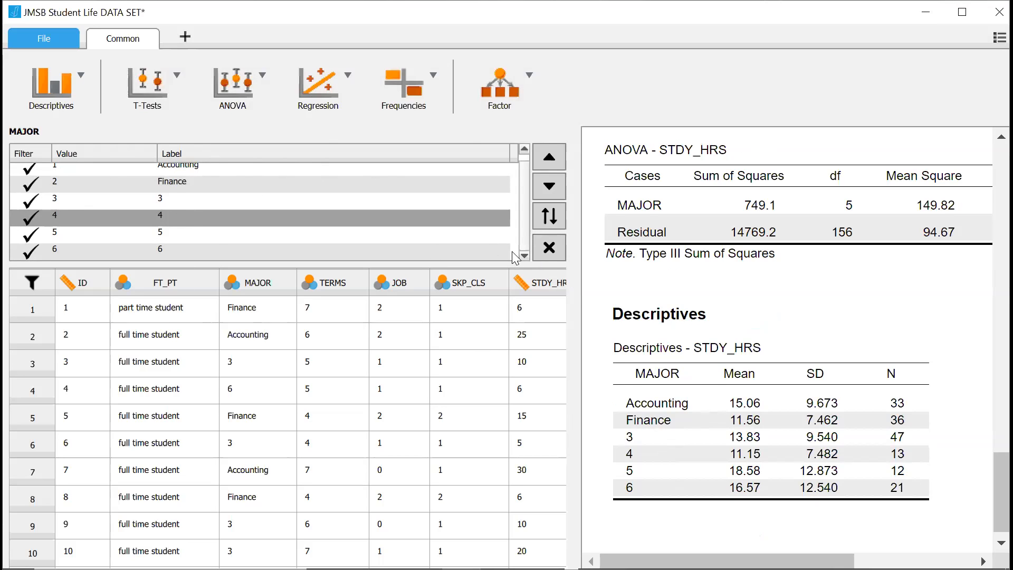
click(549, 247)
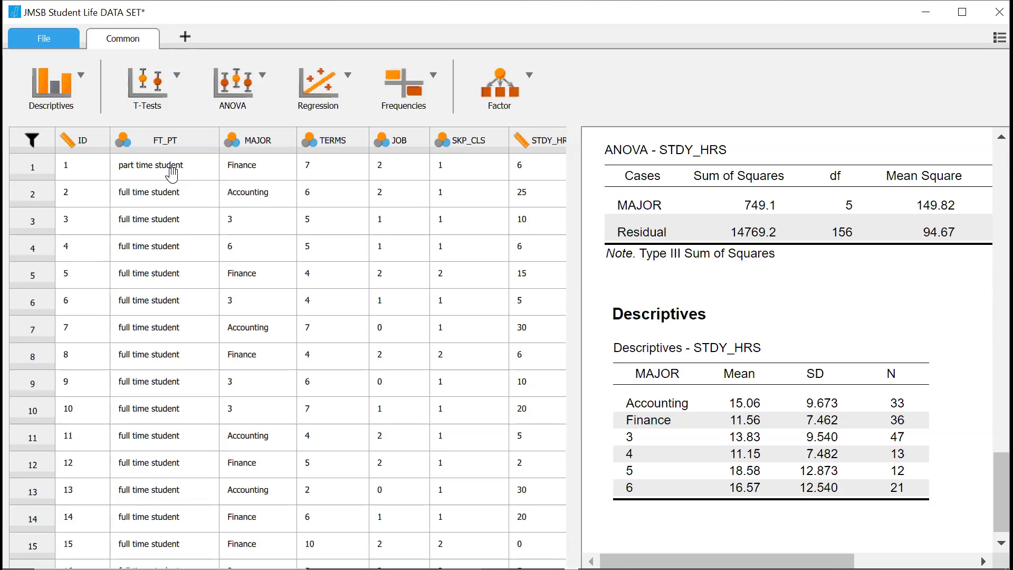
- Reopen the MAJOR value labels, label value 3 as Management, and close the label editor
click(237, 139)
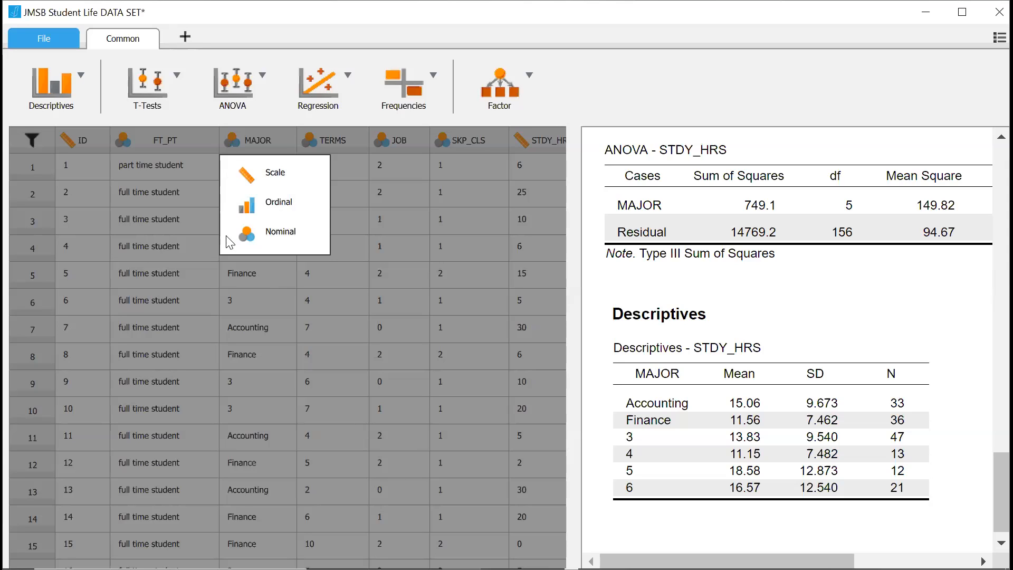
click(259, 140)
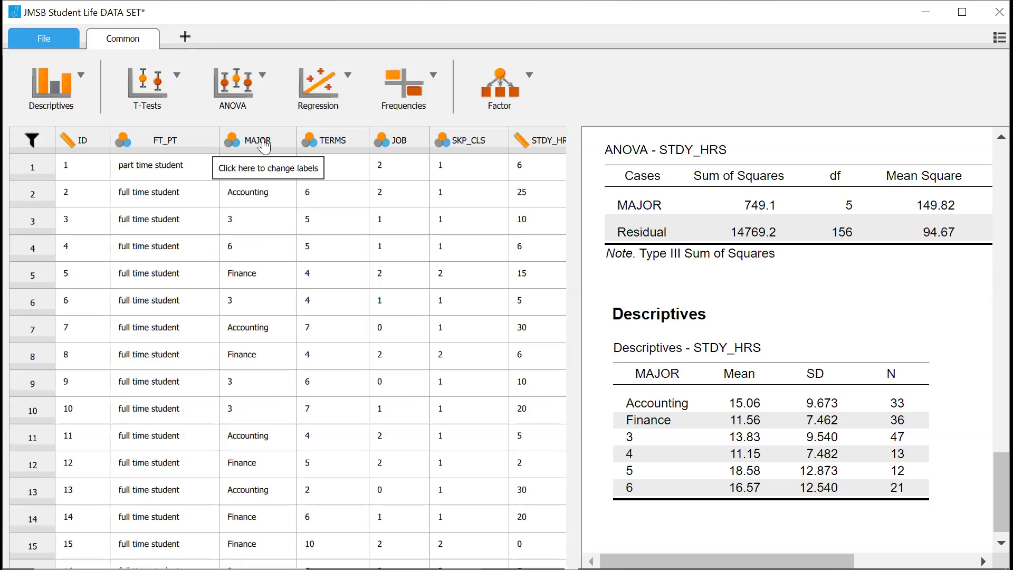
click(267, 152)
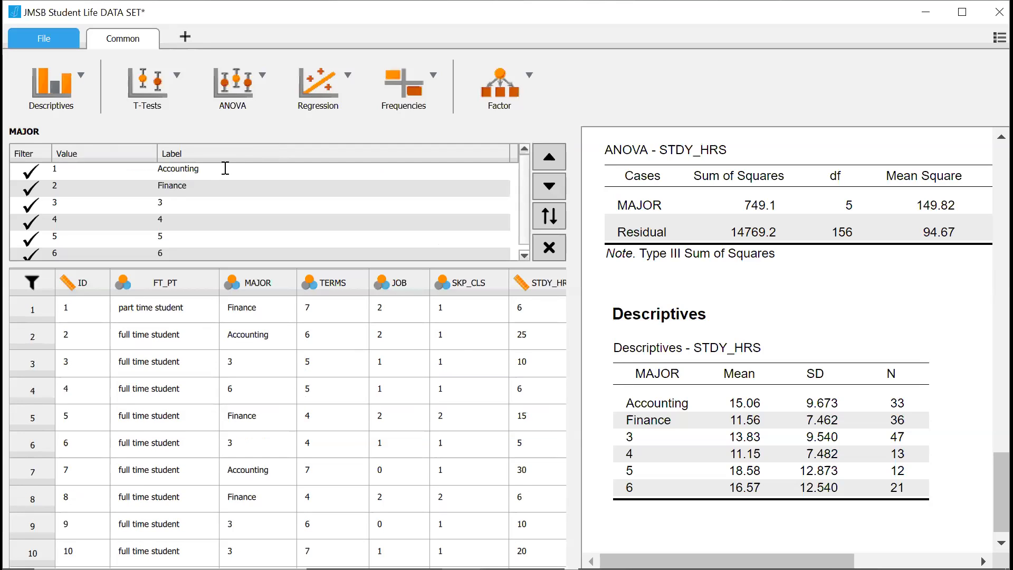
click(191, 201)
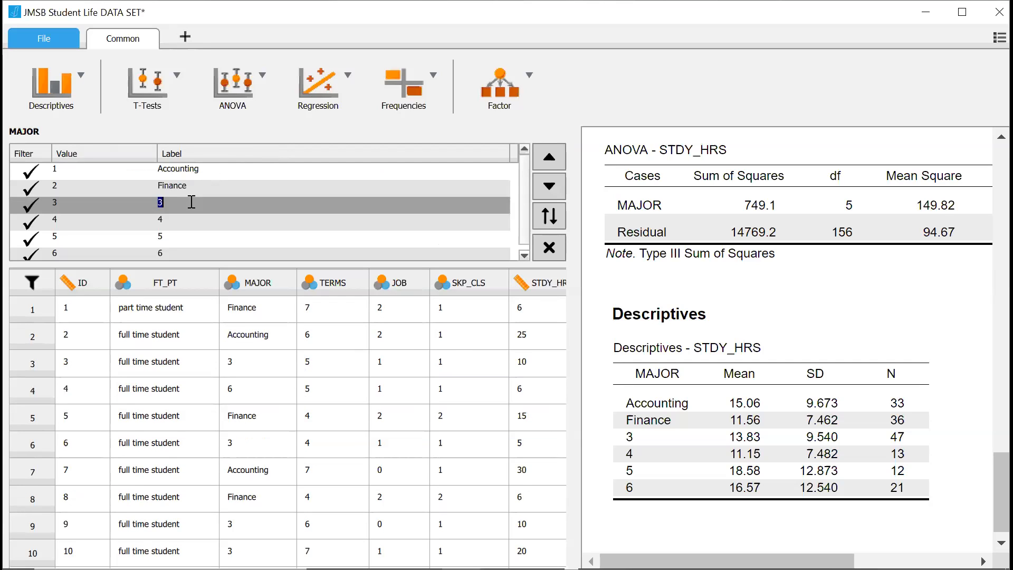
key(BackSpace)
text(Management)
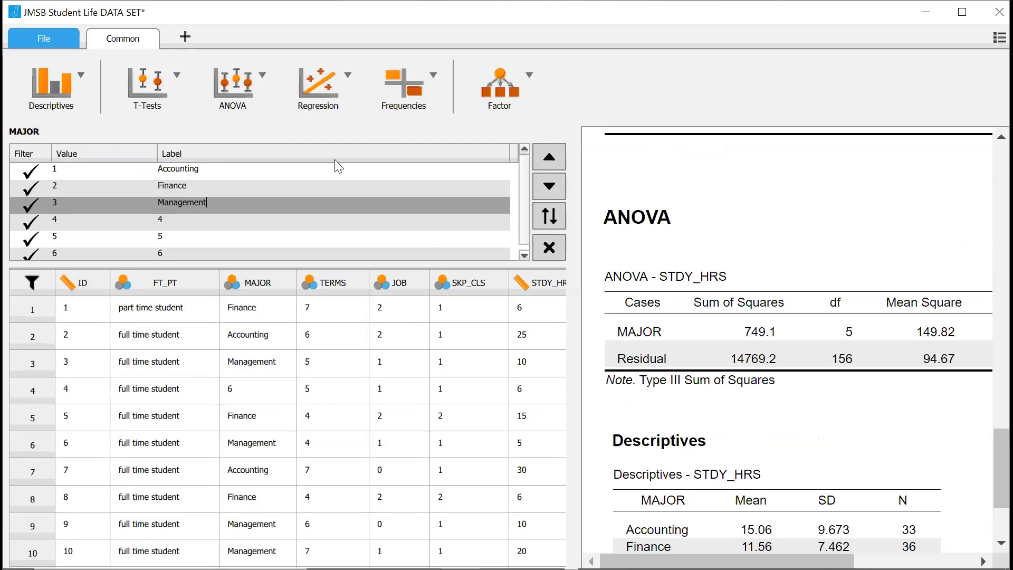
click(549, 248)
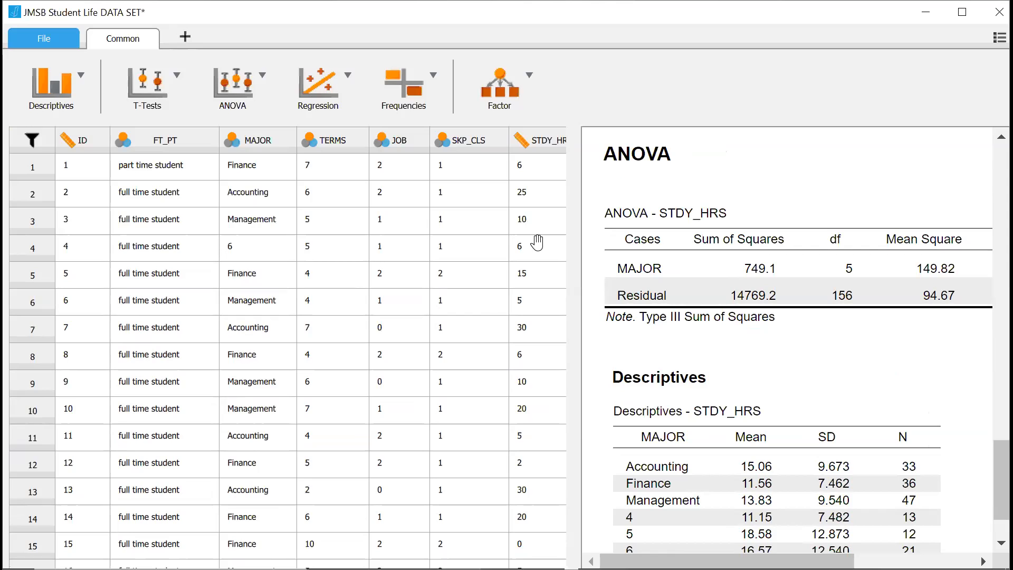
scroll(742, 491, down, 2)
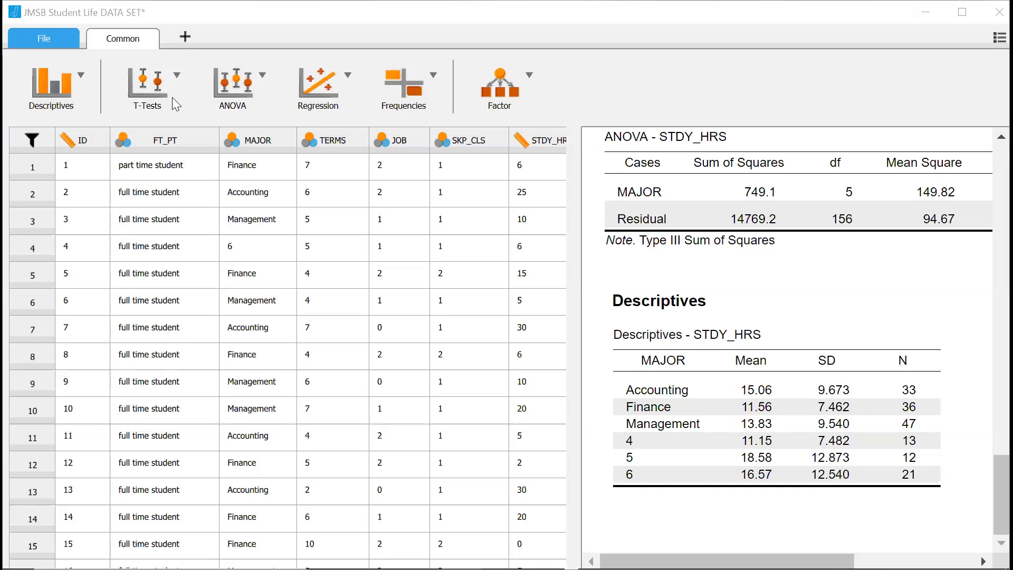
click(306, 79)
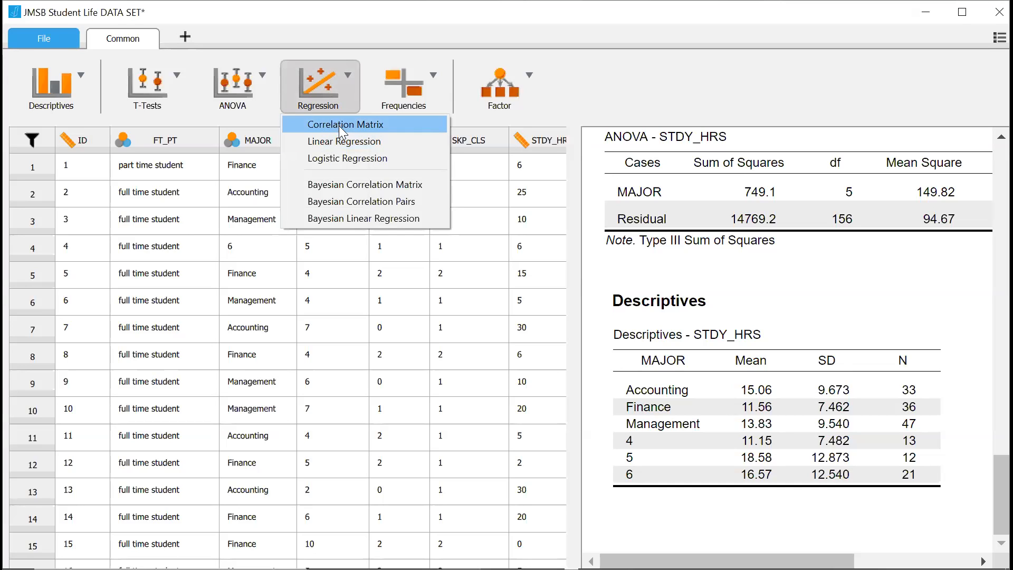
click(714, 97)
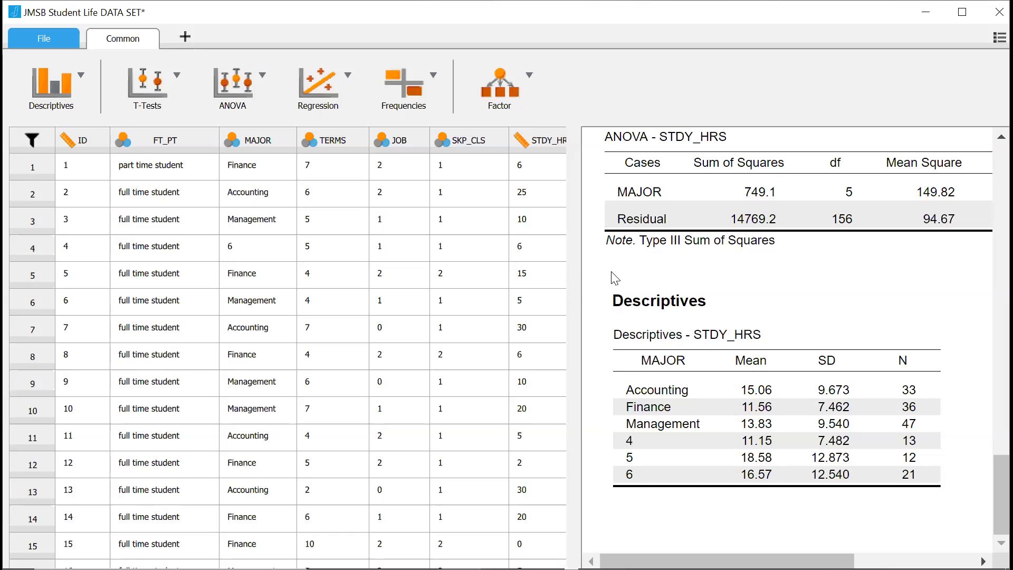
- Widen the results area to show the full ANOVA table with its F and p columns, leaving the ANOVA settings closed
drag(580, 264, 179, 232)
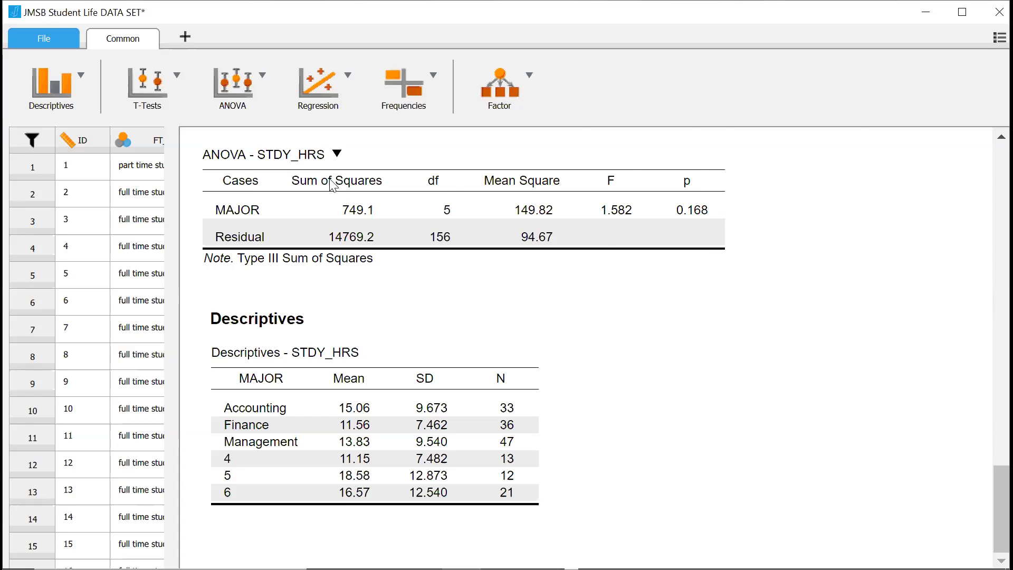
click(530, 238)
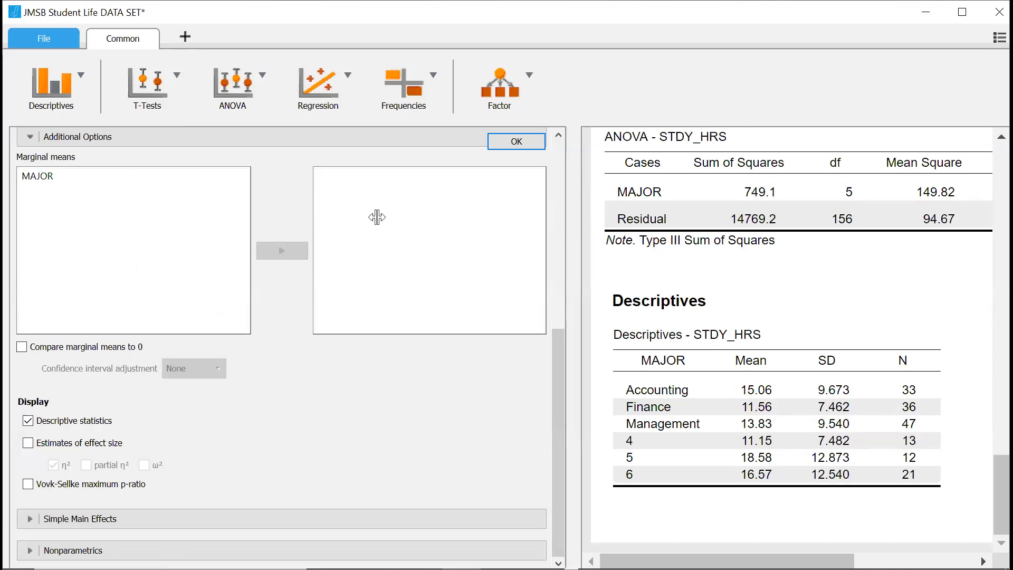
click(523, 142)
drag(579, 173, 118, 178)
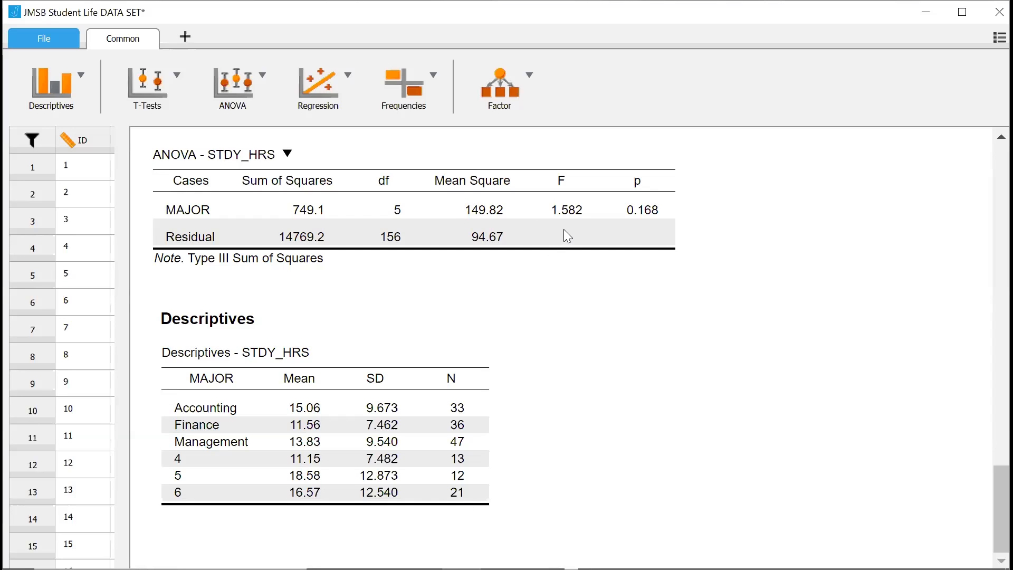
click(314, 535)
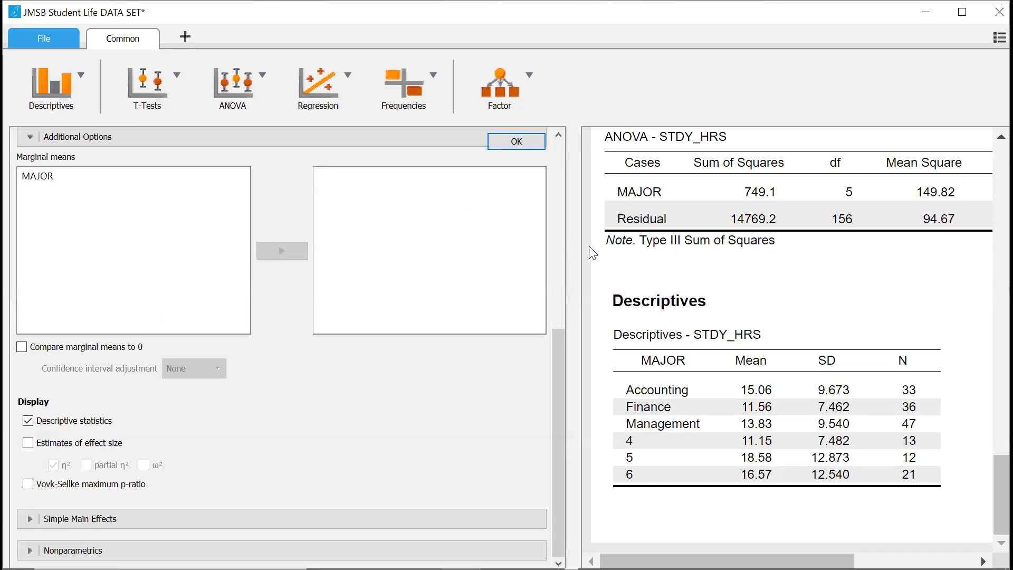
click(516, 140)
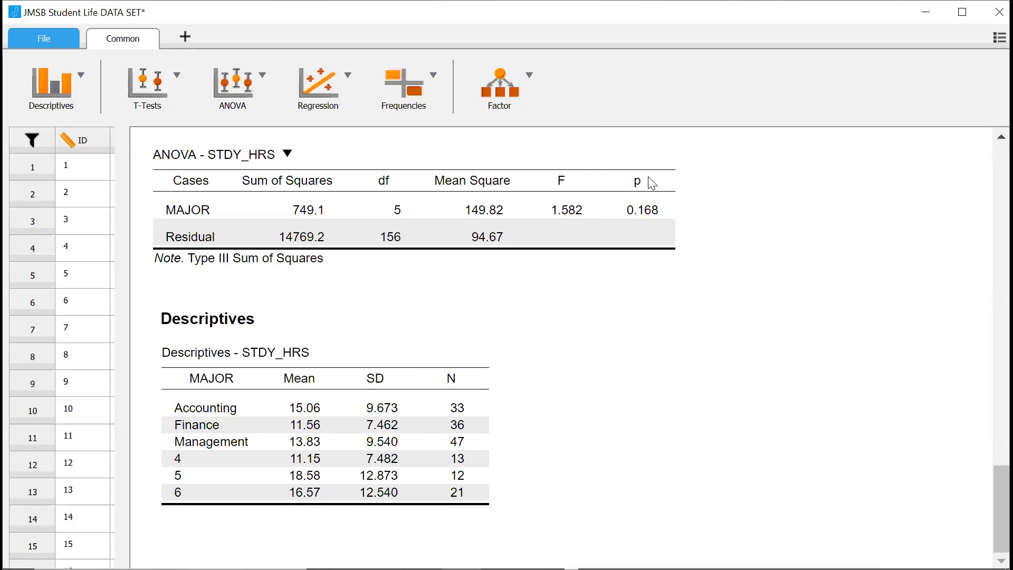
- Compare the full-time versus part-time t-test results and group descriptives with the ANOVA of study hours by major
scroll(659, 337, up, 15)
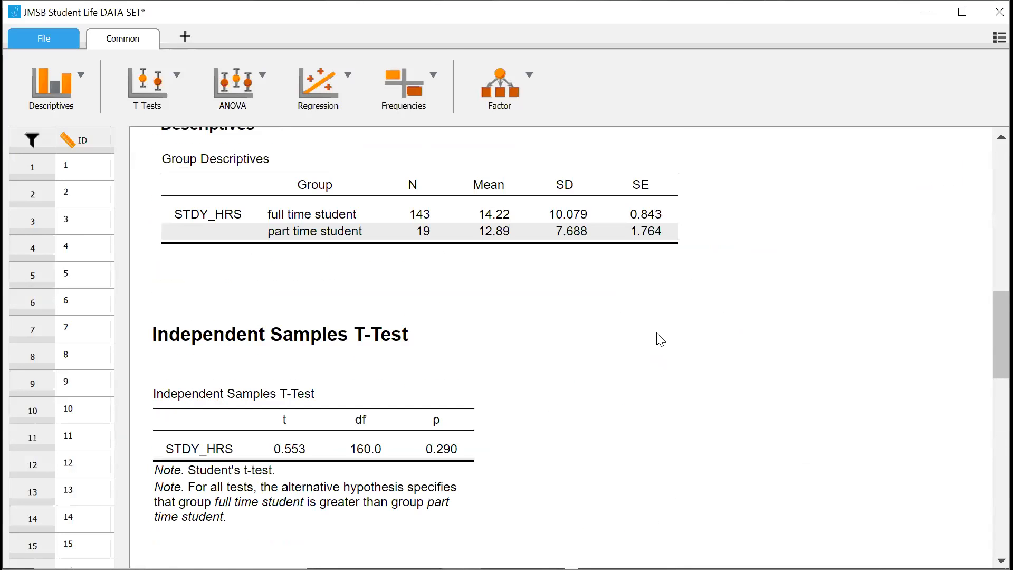
scroll(660, 339, up, 3)
scroll(659, 340, down, 3)
scroll(660, 340, up, 2)
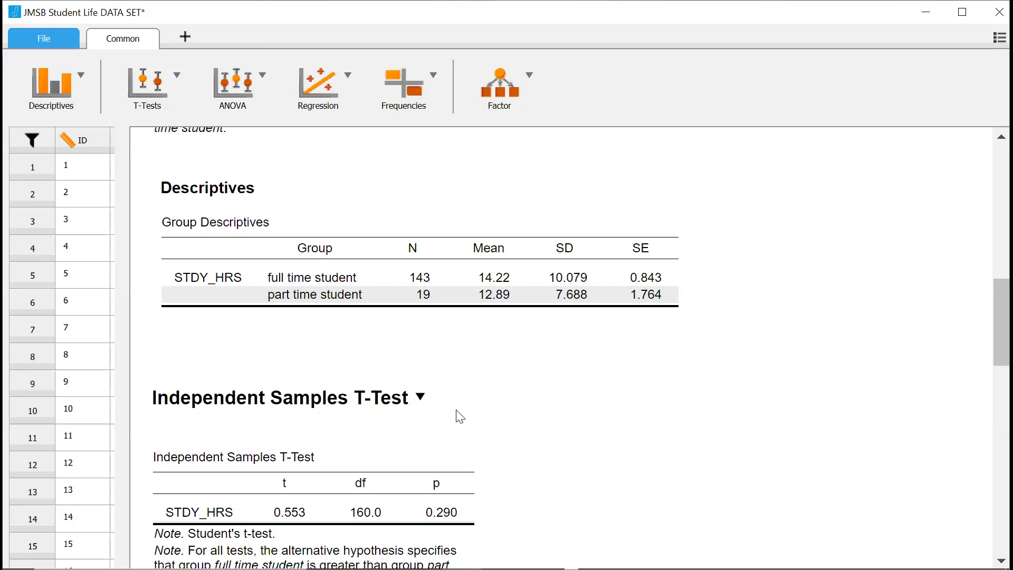
scroll(457, 416, down, 1)
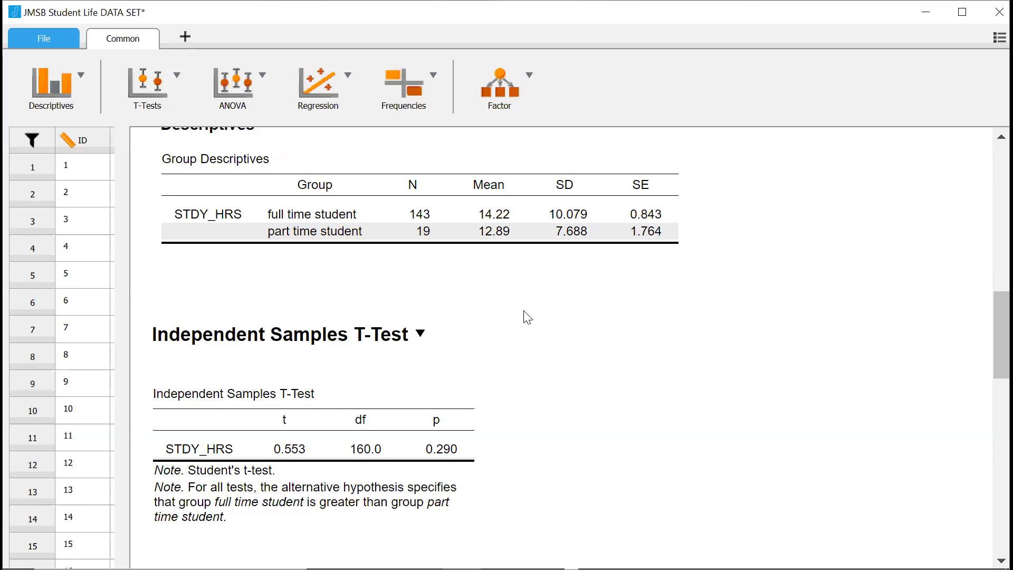
scroll(541, 331, down, 15)
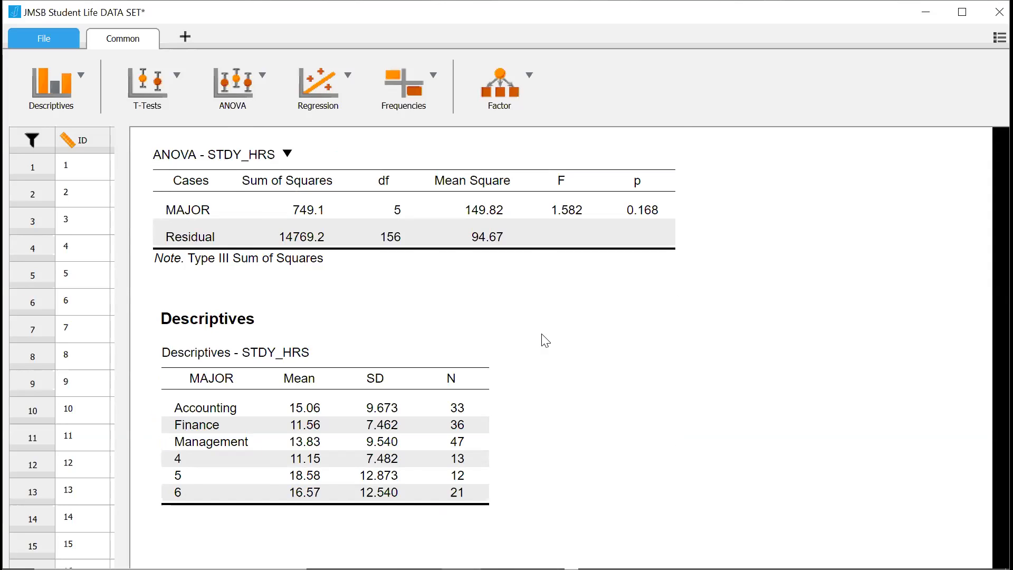
scroll(545, 340, up, 1)
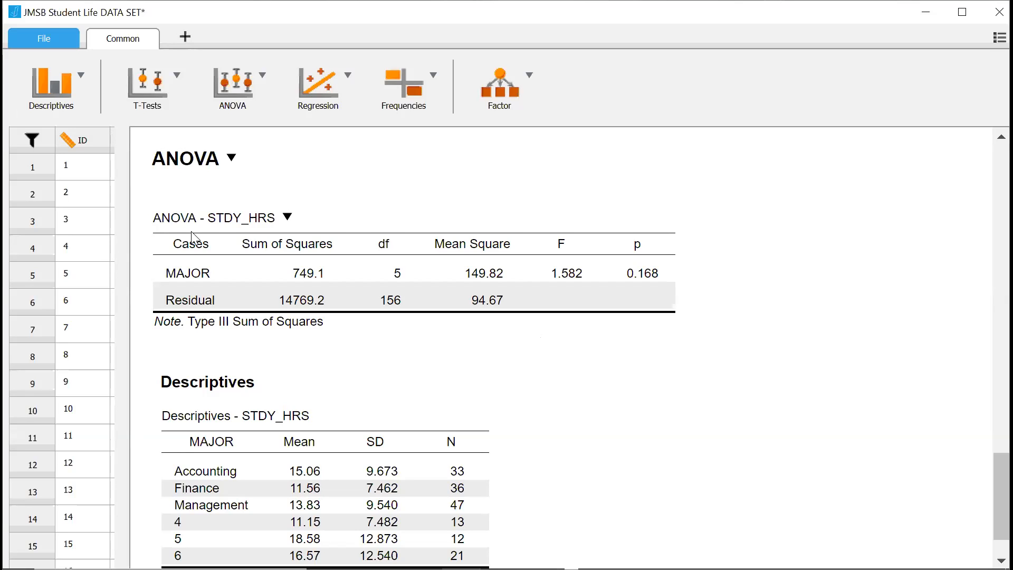
scroll(222, 409, down, 1)
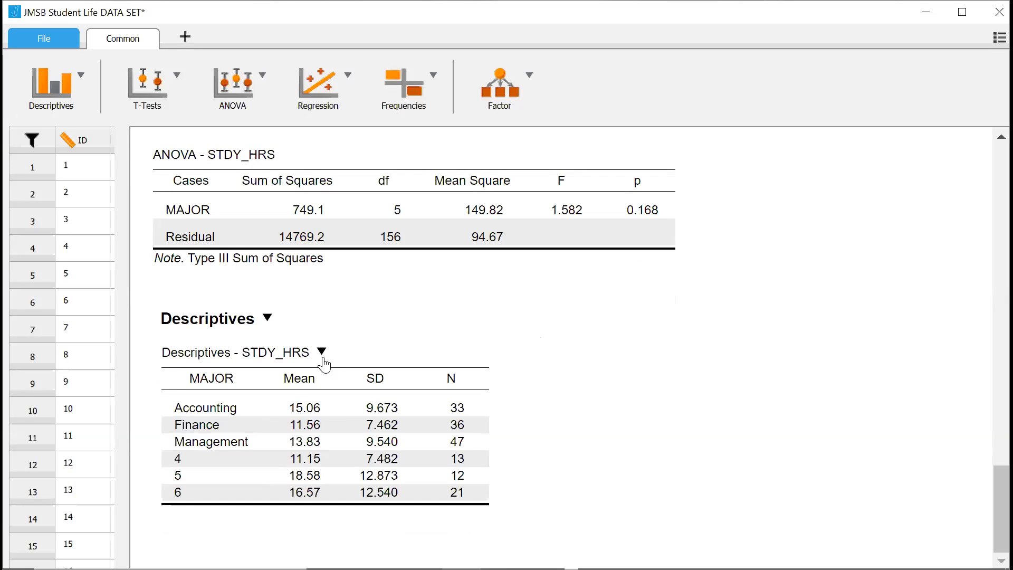
- Add another ANOVA analysis and close its settings without assigning any variables
click(253, 90)
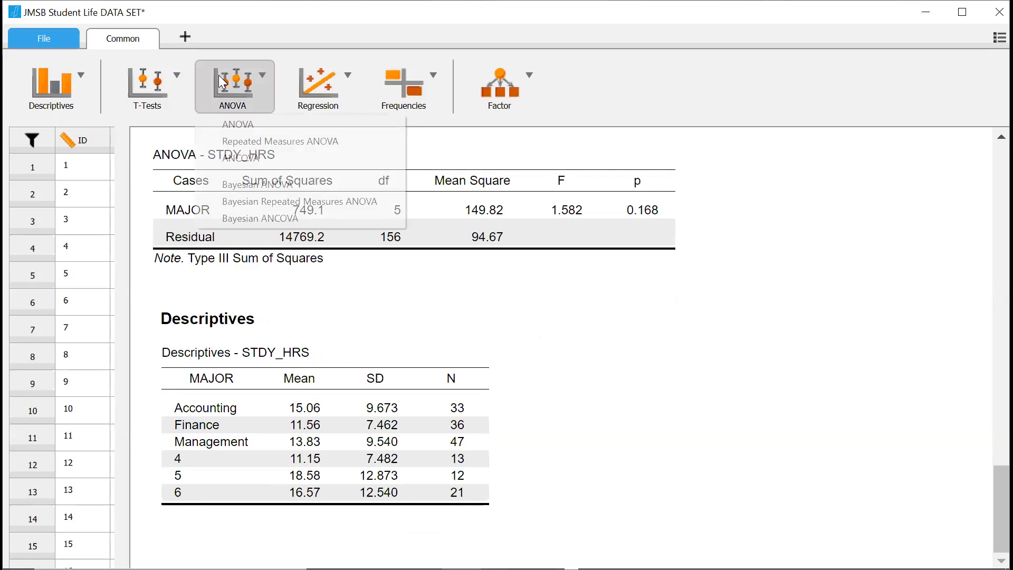
click(254, 123)
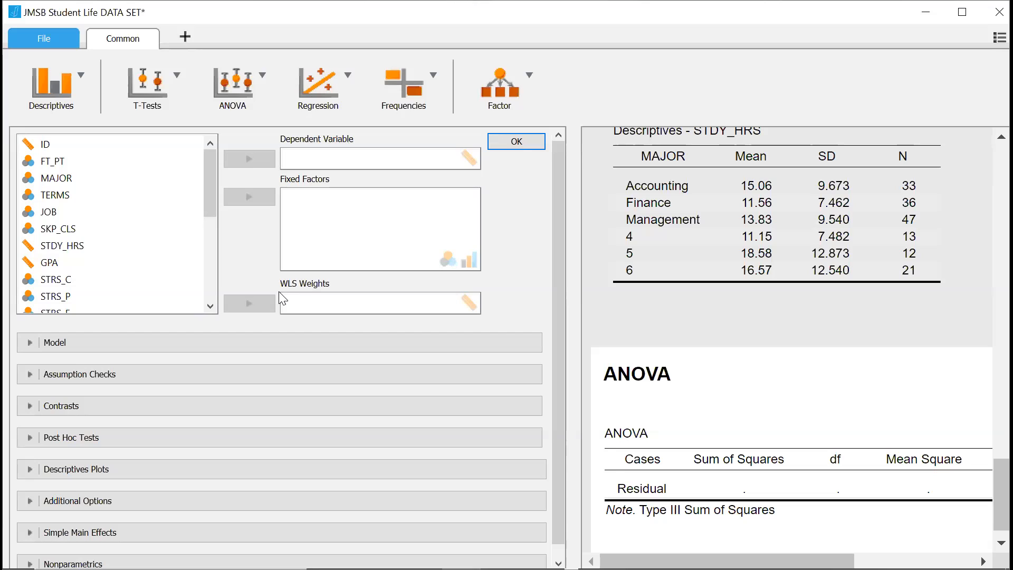
click(516, 140)
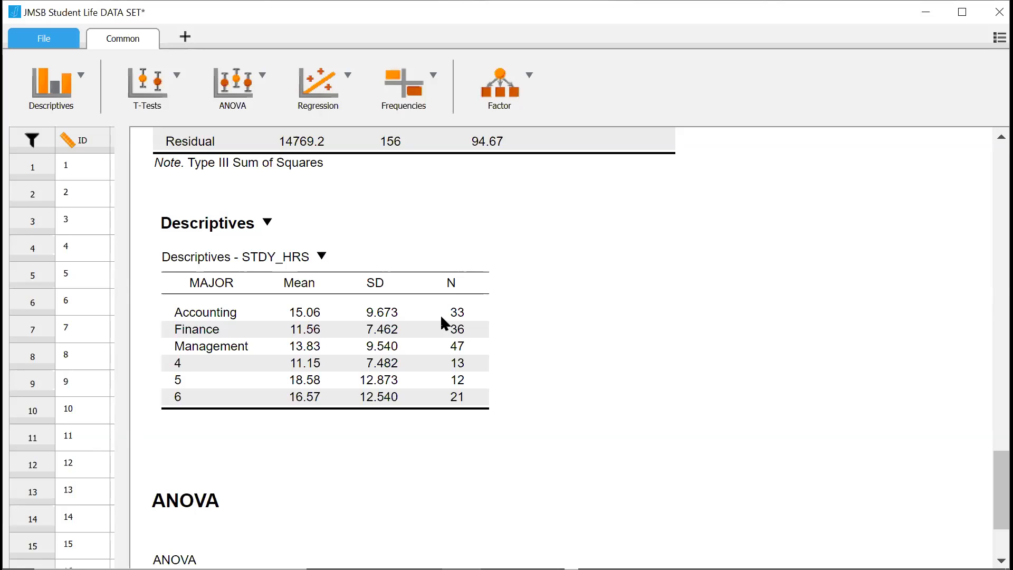
- Review the output from the ANOVA tables back to the first independent samples t-test
scroll(400, 359, up, 15)
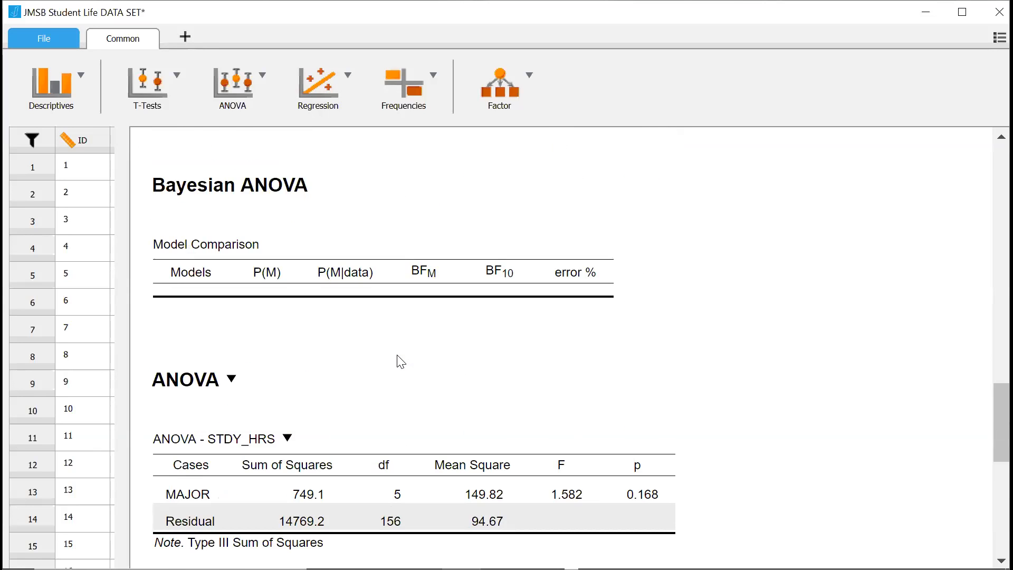
scroll(397, 357, up, 8)
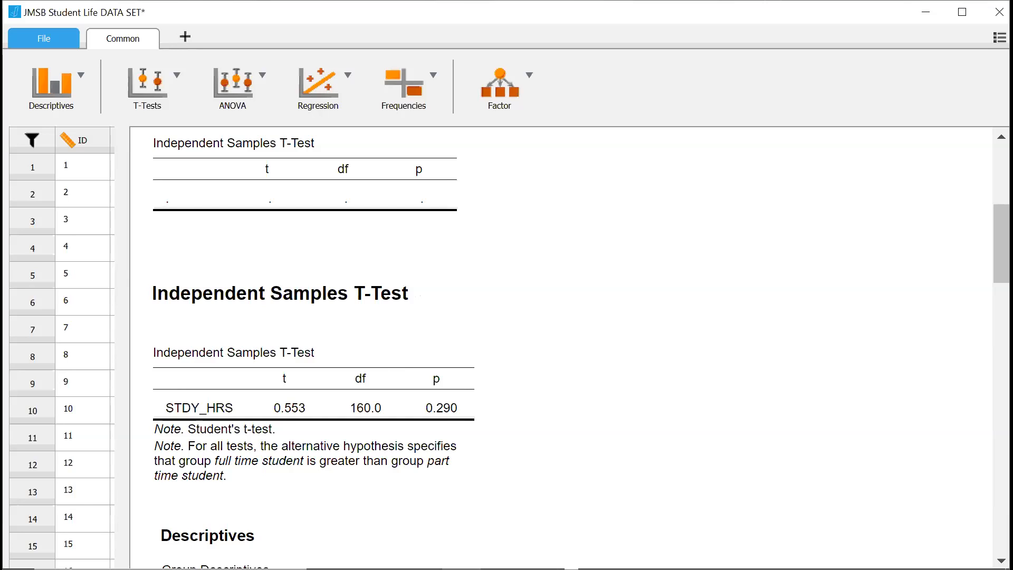
scroll(650, 393, up, 6)
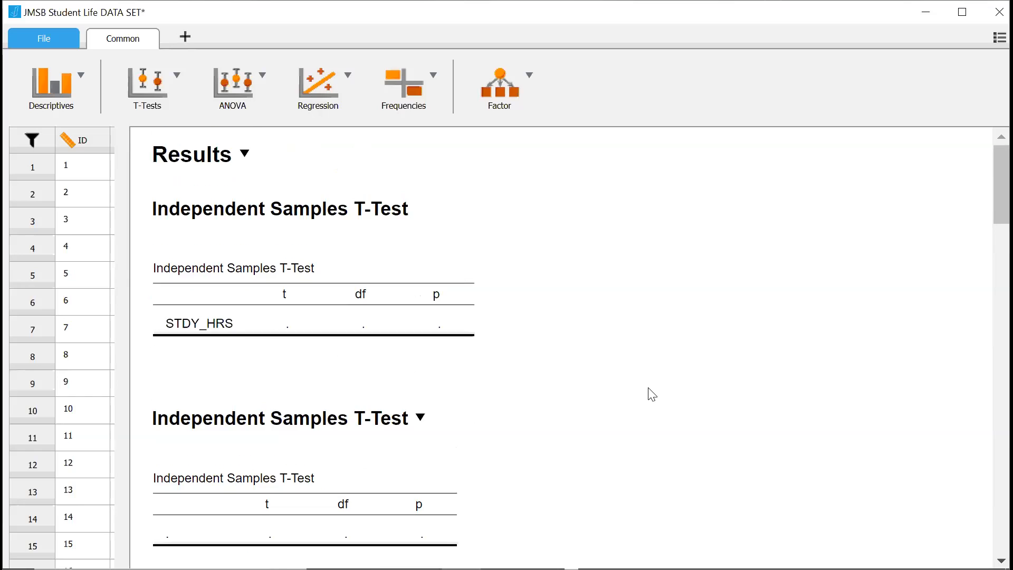